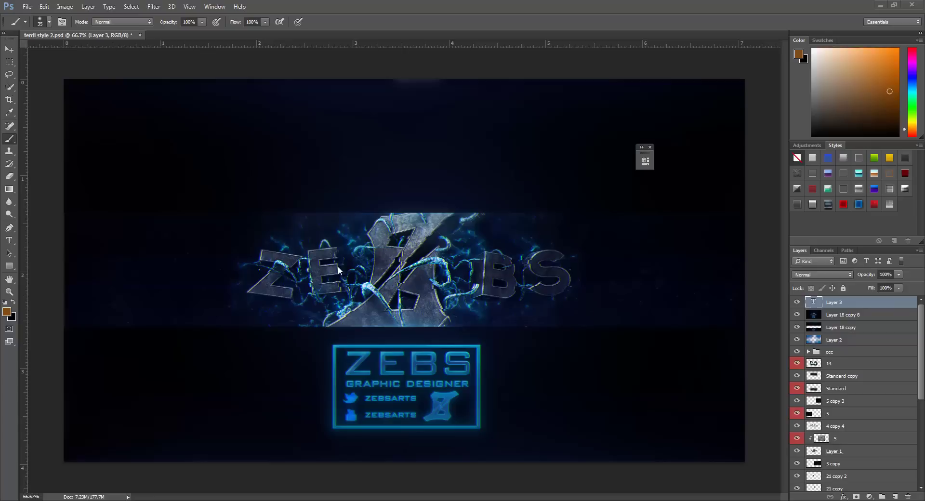
Switch to the Move tool so layers can be picked directly on the canvas.
left_click(9, 49)
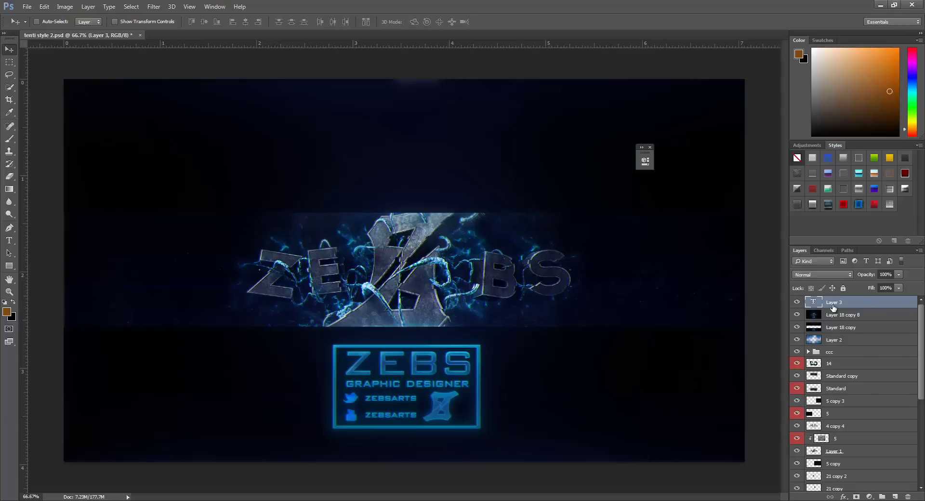
Delete Layer 3, compare the Layer 18 copy 8 glow on and off, then delete it.
key("Delete")
left_click(797, 302)
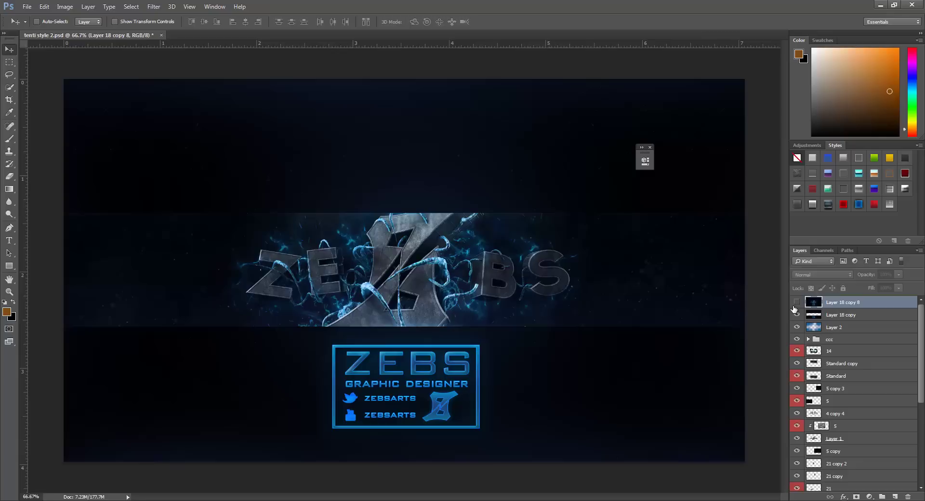
left_click(795, 305)
left_click(794, 307)
left_click(794, 306)
left_click(795, 304)
left_click(795, 303)
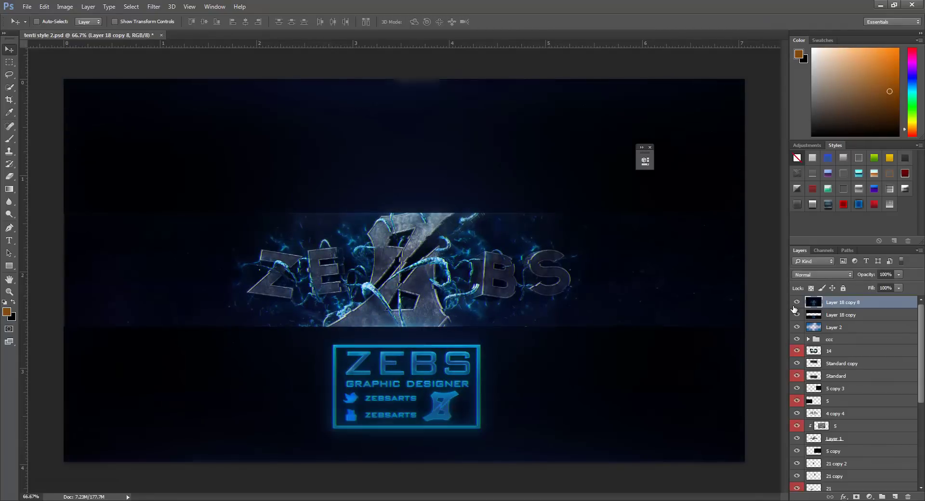
left_click(796, 303)
left_click(797, 303)
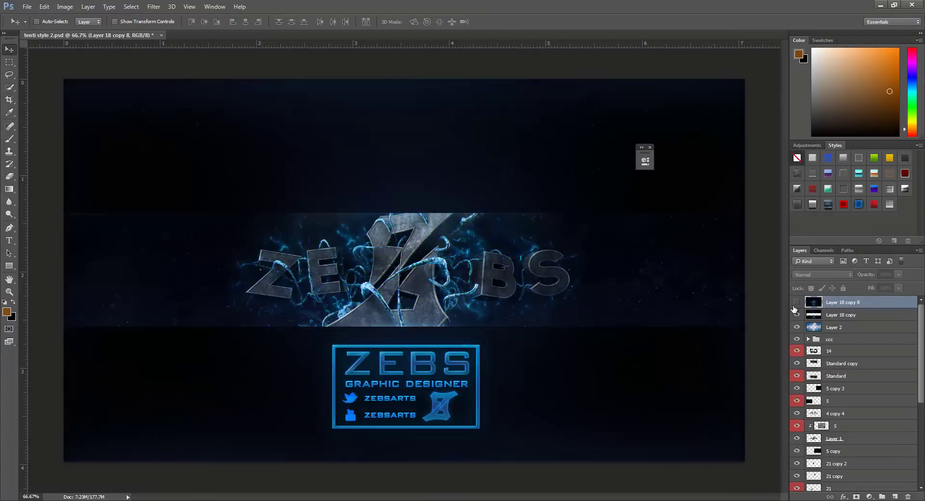
left_click(797, 303)
left_click(797, 303)
left_click(796, 304)
left_click(797, 303)
key("Delete")
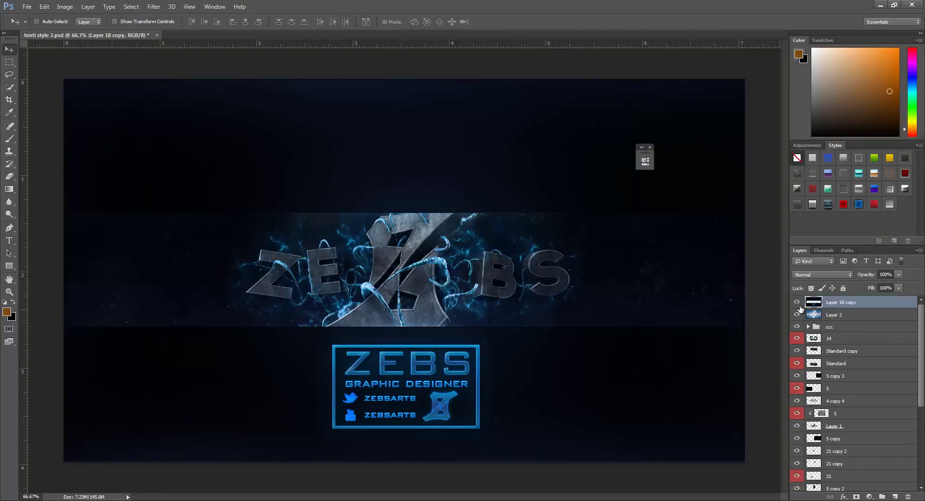
Select every layer from Layer 18 copy down to Black.
scroll(855, 376, "down", 5)
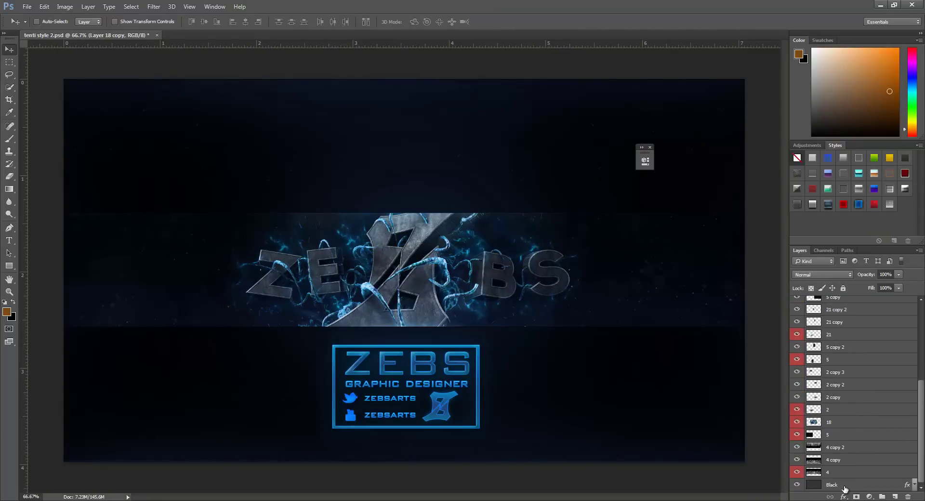
left_click(846, 486, "shift")
scroll(831, 482, "up", 5)
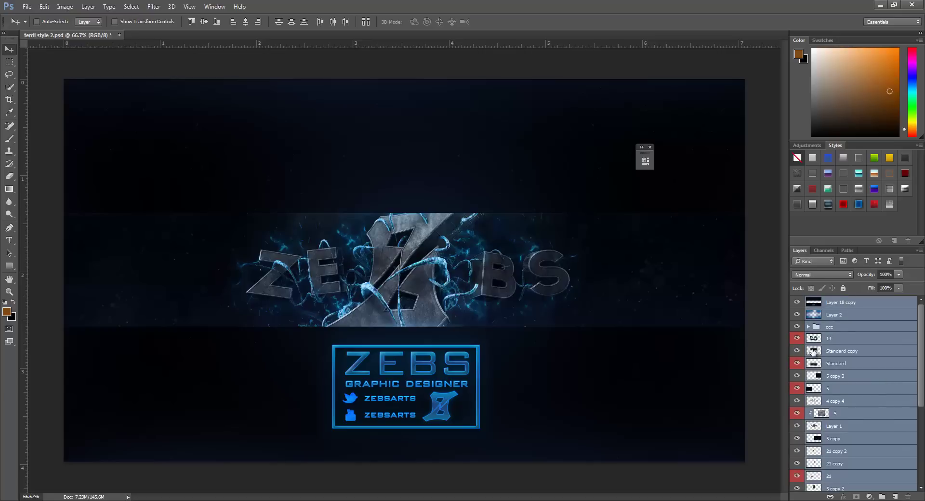
Duplicate all selected layers and merge the duplicates into a visible Layer 18 copy 2.
left_click_drag(815, 354, 815, 355)
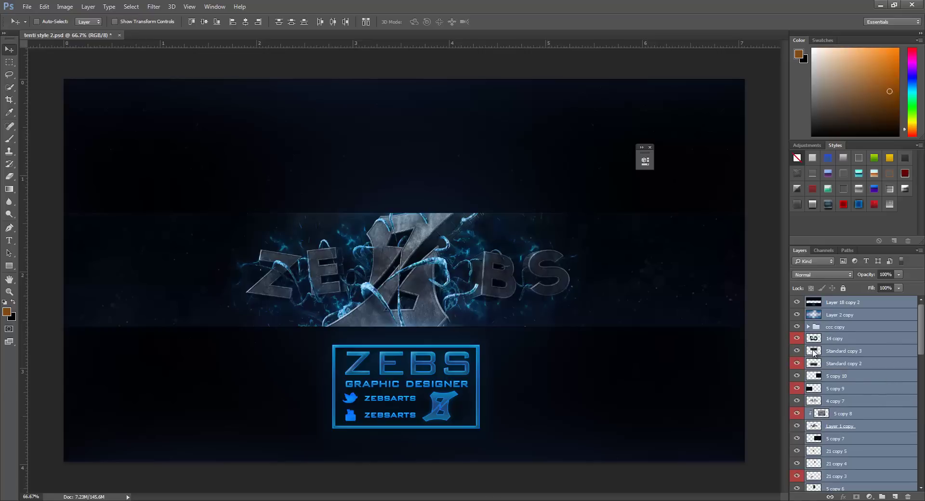
right_click(863, 370)
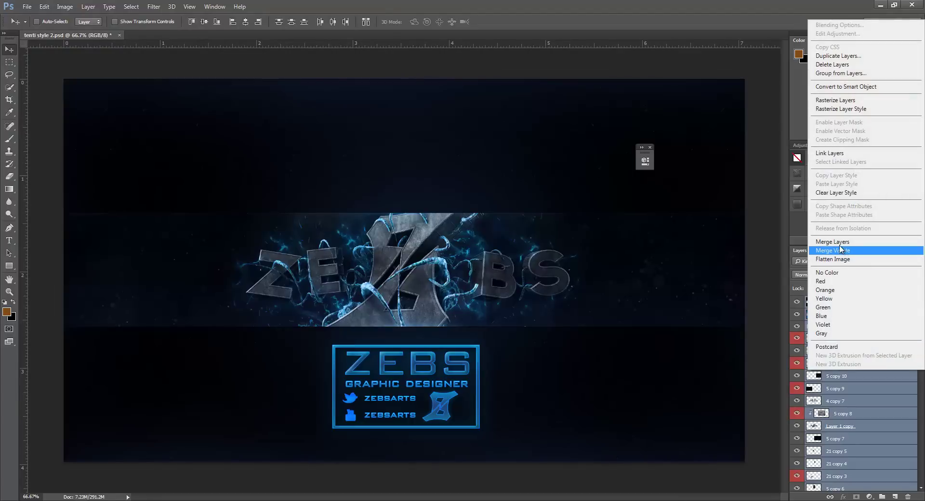
left_click(839, 242)
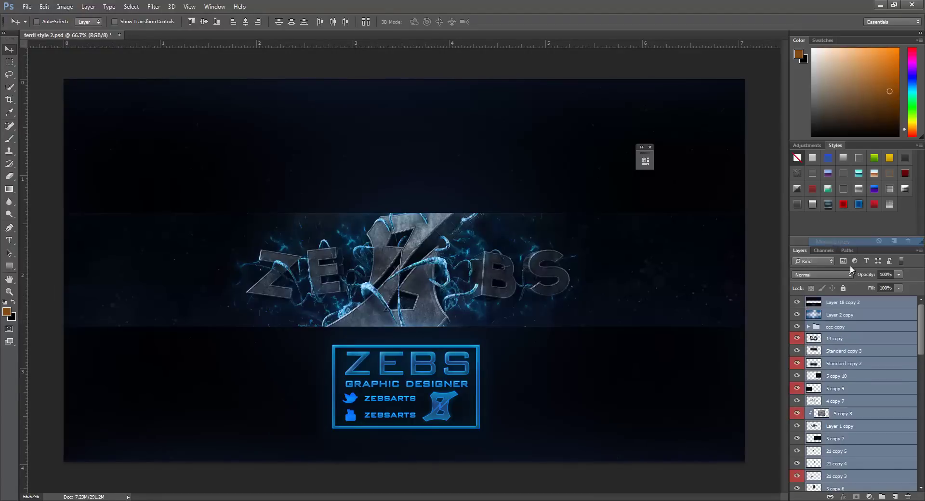
left_click(798, 302)
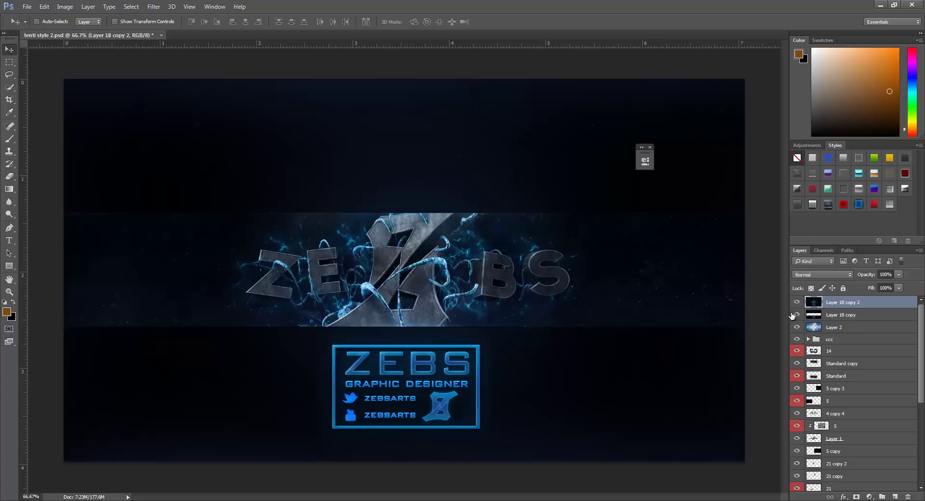
Duplicate the merged banner as Layer 18 copy 3 and select it.
scroll(886, 361, "down", 2)
scroll(848, 339, "up", 2)
key("ctrl+j")
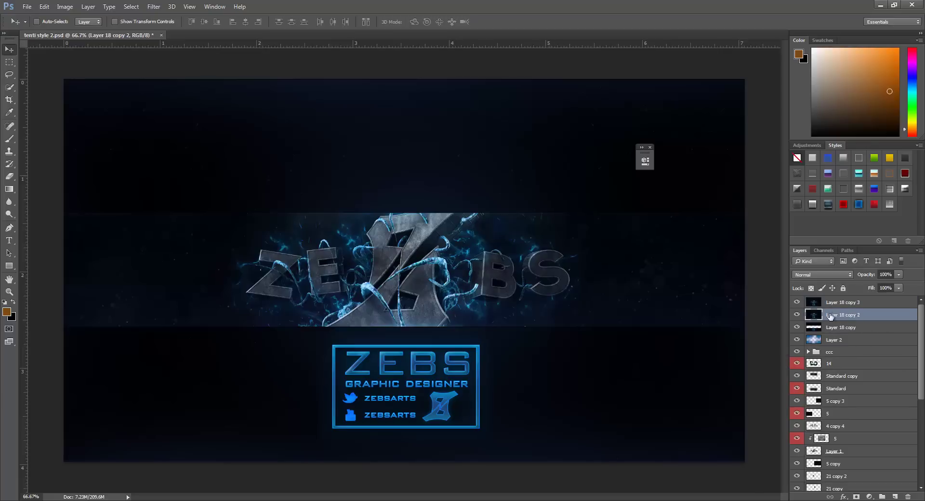
left_click(825, 303)
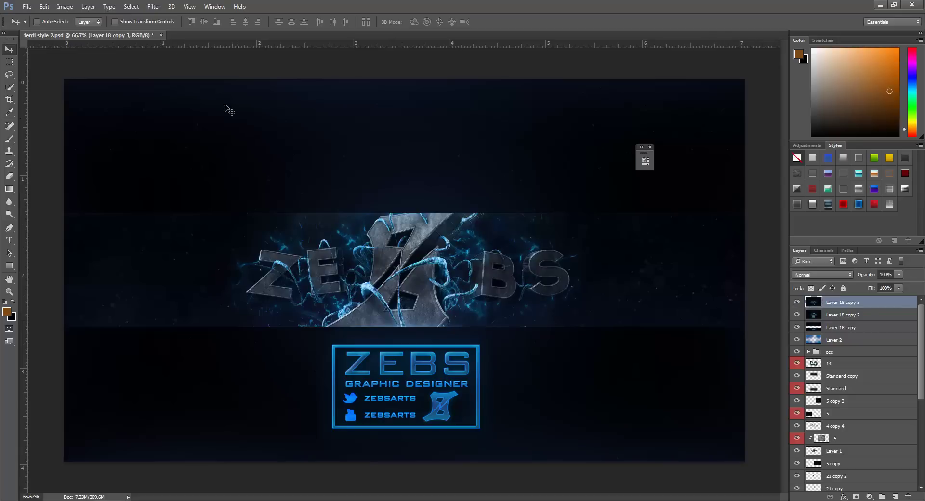
Apply a 3.5 px Gaussian Blur to the top banner copy.
left_click(153, 7)
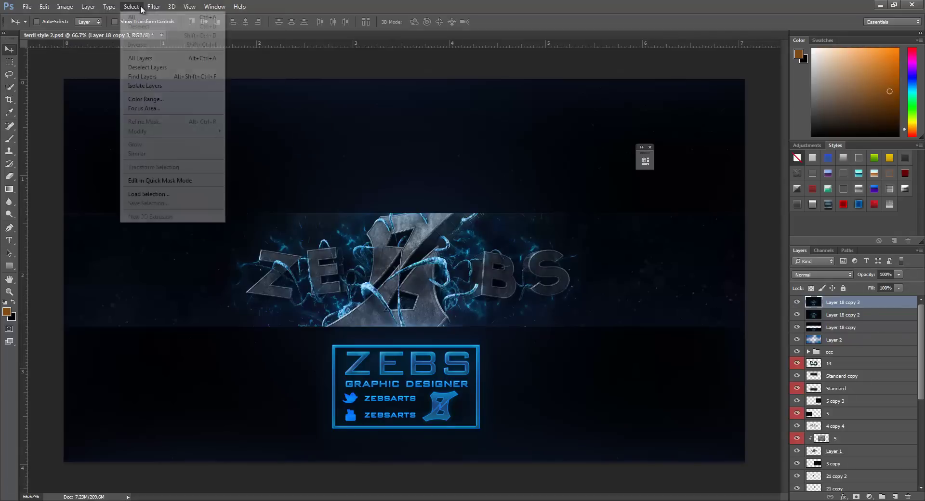
mouse_move(252, 104)
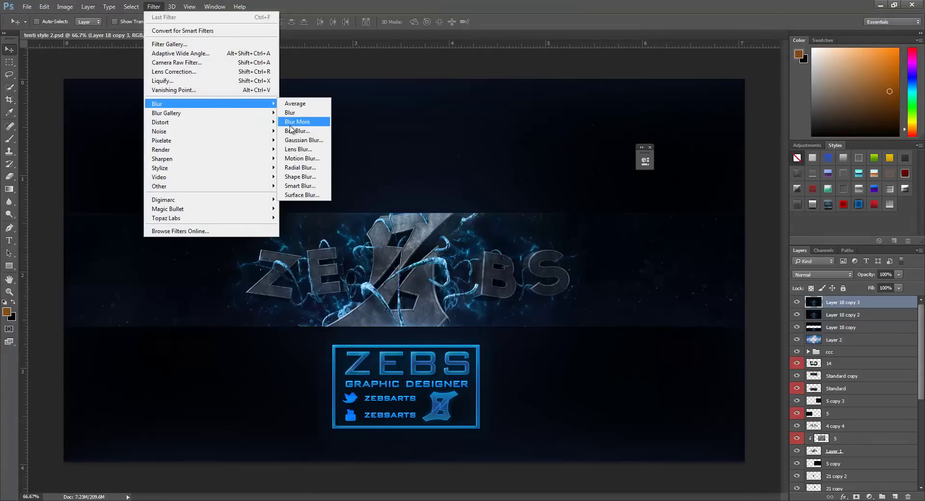
left_click(299, 141)
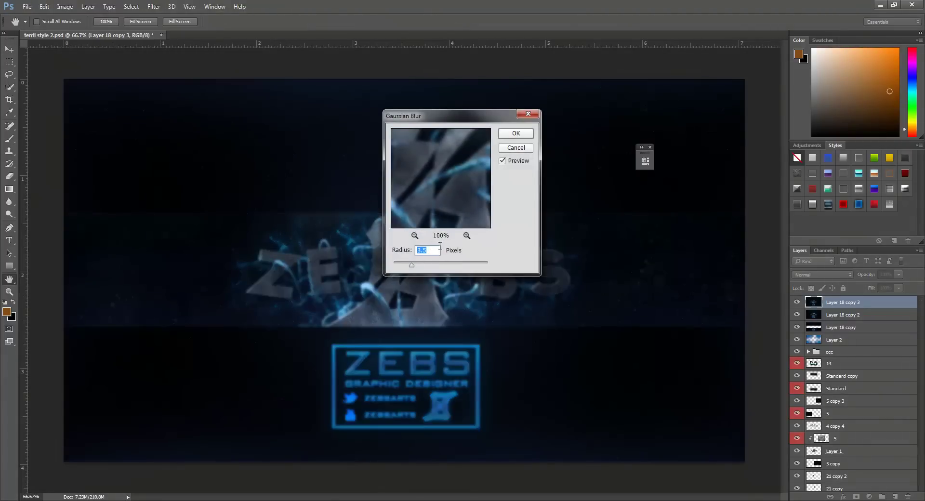
left_click(515, 133)
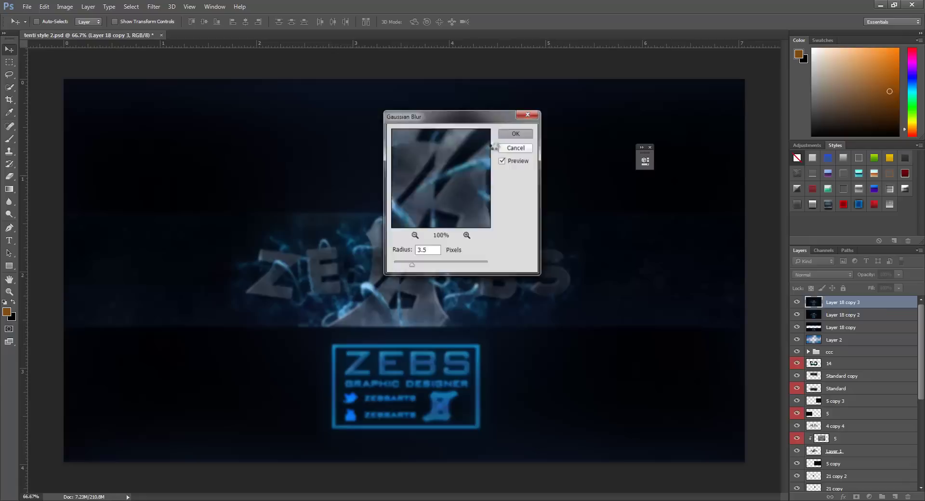
Erase the blur from the ZEBS letters with a 200 px, then 80 px eraser.
left_click(9, 176)
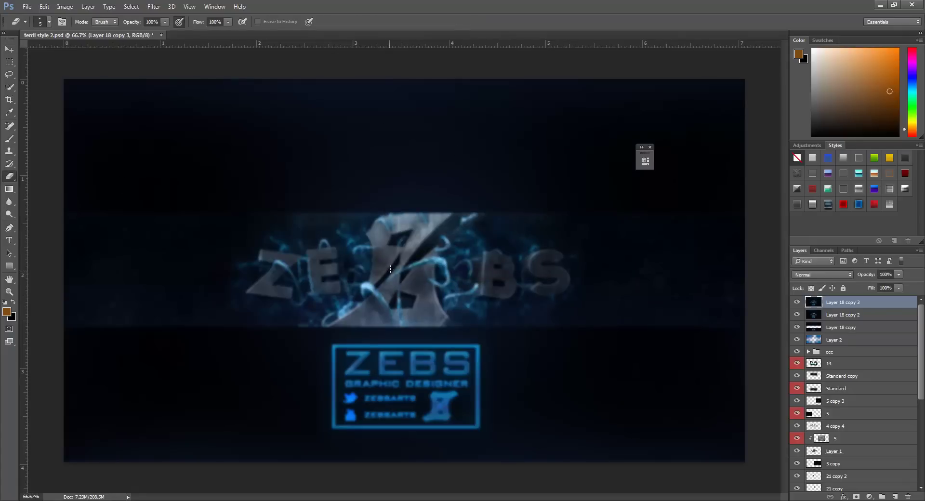
key("bracketright")
key("bracketright")
key("bracketright")
key("bracketright")
key("bracketright")
key("bracketright")
key("bracketright")
key("bracketright")
key("bracketright")
key("bracketright")
key("bracketright")
key("bracketright")
key("bracketright")
key("bracketright")
key("bracketright")
key("bracketright")
key("bracketright")
key("bracketright")
mouse_move(395, 246)
left_mouse_down()
mouse_move(424, 333)
mouse_move(383, 311)
mouse_move(356, 330)
left_mouse_up()
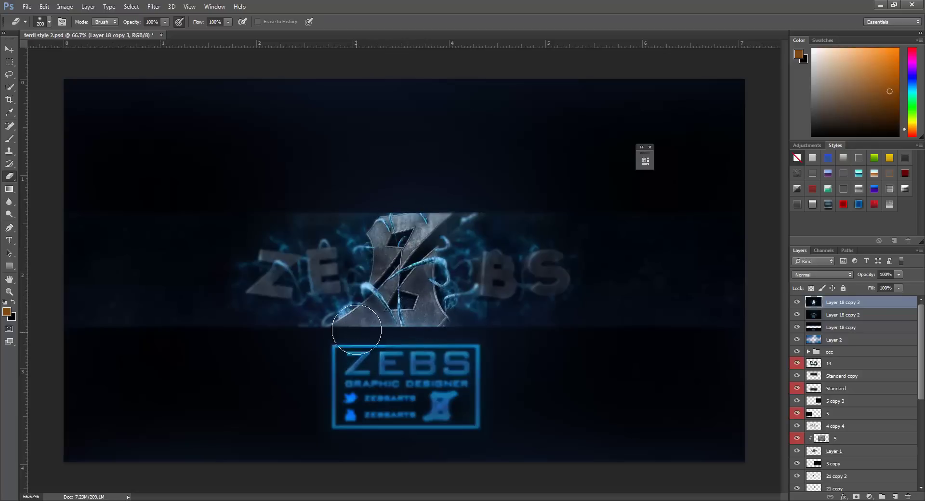
key("bracketleft")
key("bracketleft")
key("bracketleft")
key("bracketleft")
key("bracketleft")
key("bracketleft")
mouse_move(320, 290)
left_mouse_down()
mouse_move(311, 273)
mouse_move(326, 256)
mouse_move(251, 252)
mouse_move(292, 259)
mouse_move(254, 294)
mouse_move(311, 289)
left_mouse_up()
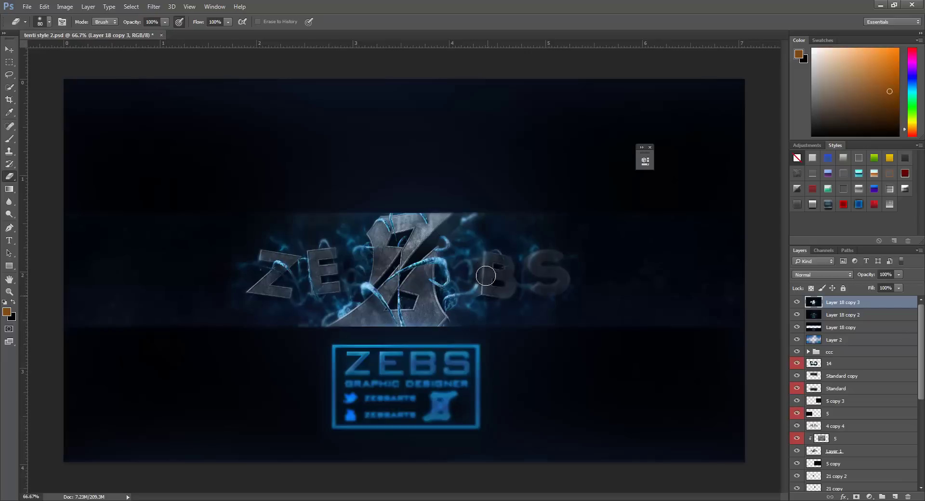
mouse_move(485, 277)
left_mouse_down()
mouse_move(511, 286)
mouse_move(498, 296)
mouse_move(554, 259)
mouse_move(536, 257)
mouse_move(534, 272)
mouse_move(565, 276)
mouse_move(535, 294)
mouse_move(470, 297)
mouse_move(477, 261)
mouse_move(478, 303)
mouse_move(483, 273)
mouse_move(528, 258)
mouse_move(537, 277)
left_mouse_up()
mouse_move(322, 264)
left_mouse_down()
mouse_move(340, 285)
mouse_move(321, 242)
left_mouse_up()
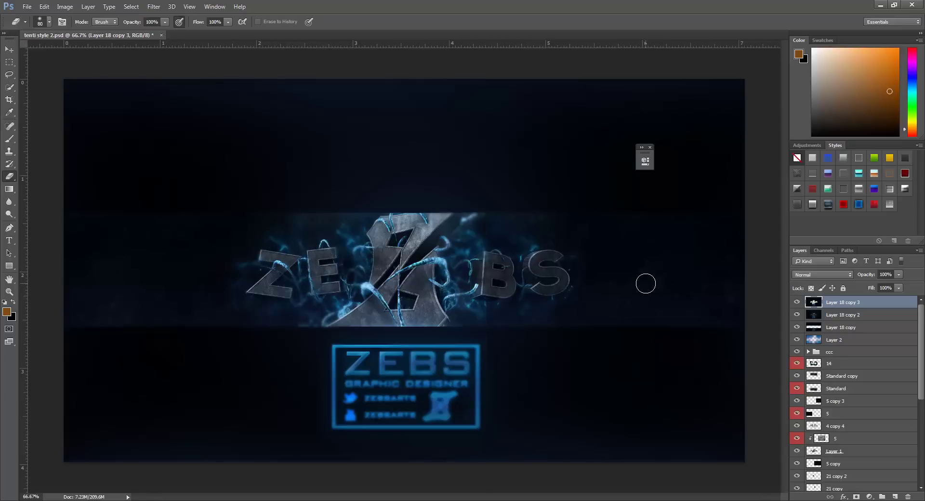
Set the blurred layer's opacity to 60%.
left_click(898, 275)
type("70")
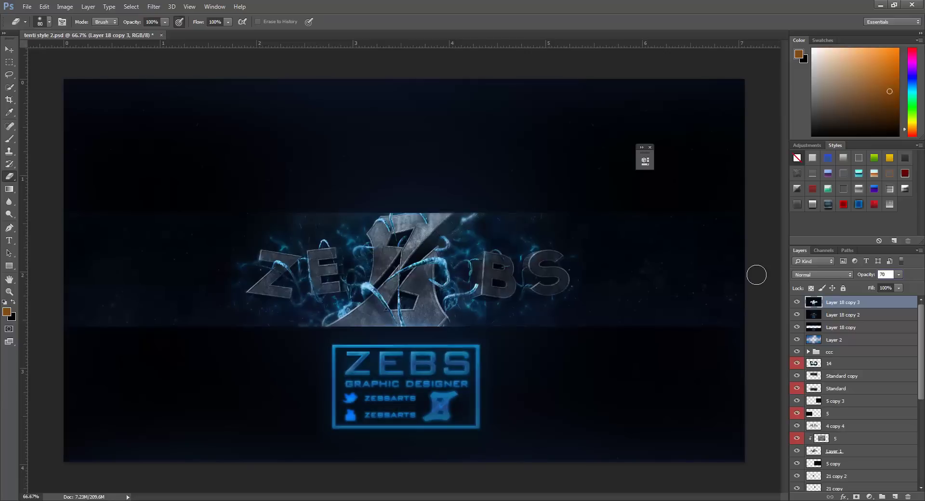
key("BackSpace")
key("BackSpace")
type("60")
key("Return")
Merge Layer 18 copy 2 and Layer 18 copy 3 into one banner layer.
left_click(860, 315, "ctrl")
right_click(860, 314)
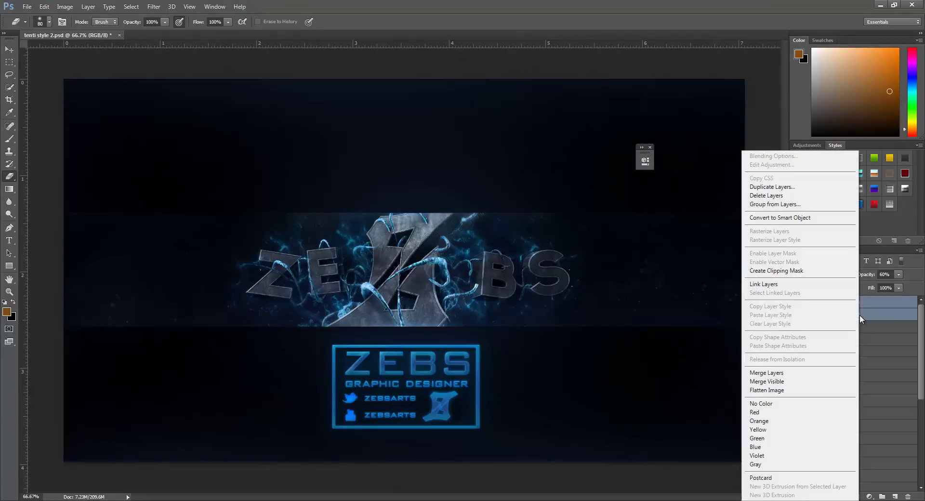
left_click(821, 377)
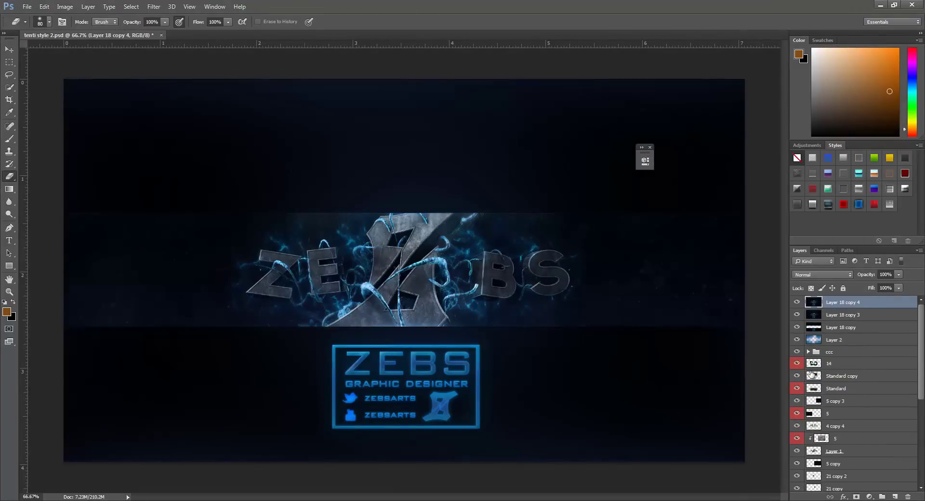
Apply a High Pass filter with a 3.0 px radius to the banner copy.
left_click(154, 6)
mouse_move(211, 203)
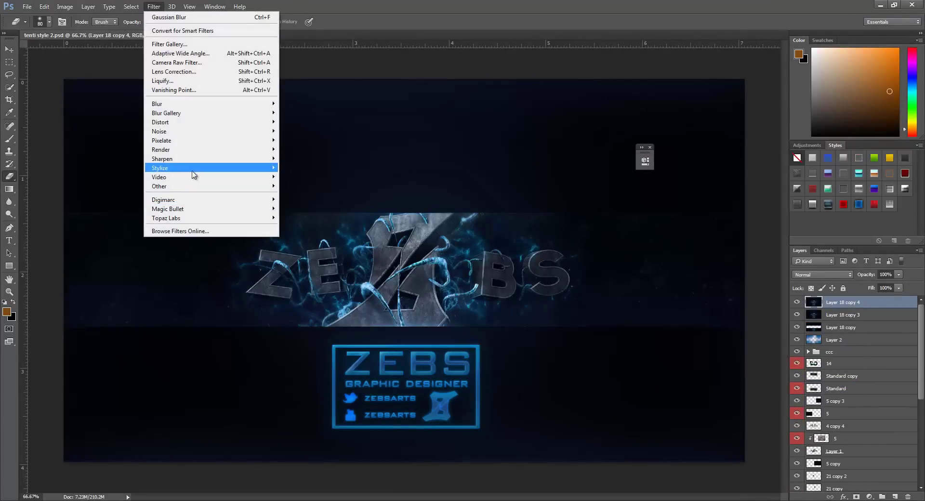
mouse_move(200, 188)
left_click(304, 199)
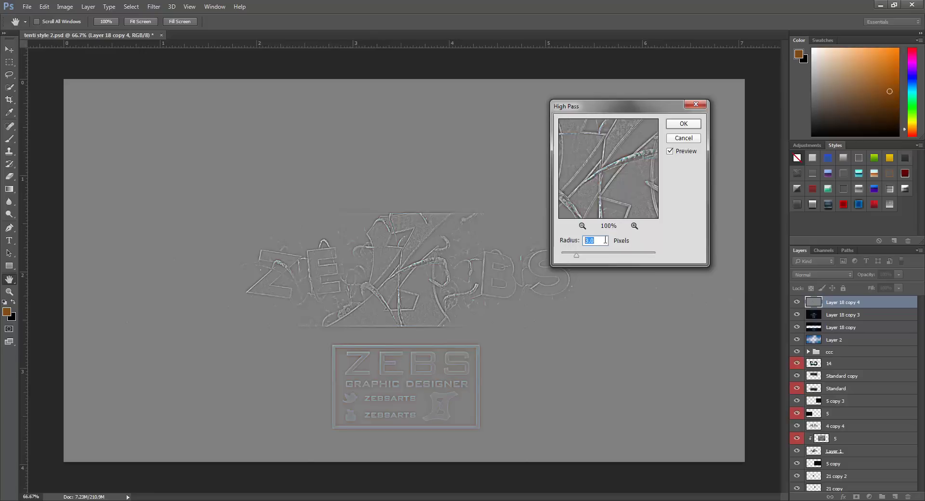
left_click(600, 240)
left_click(681, 126)
key("e")
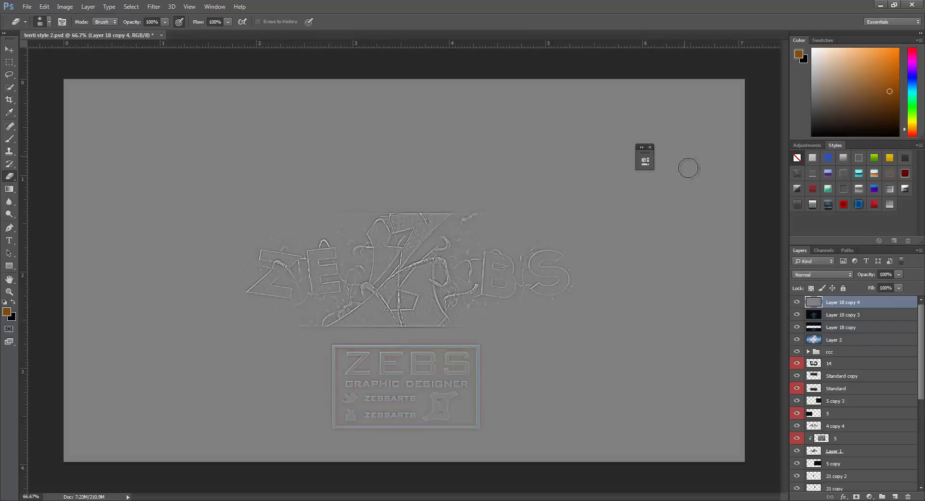
Blend the high-pass layer with Overlay and compare it on and off.
left_click(812, 273)
left_click(818, 370)
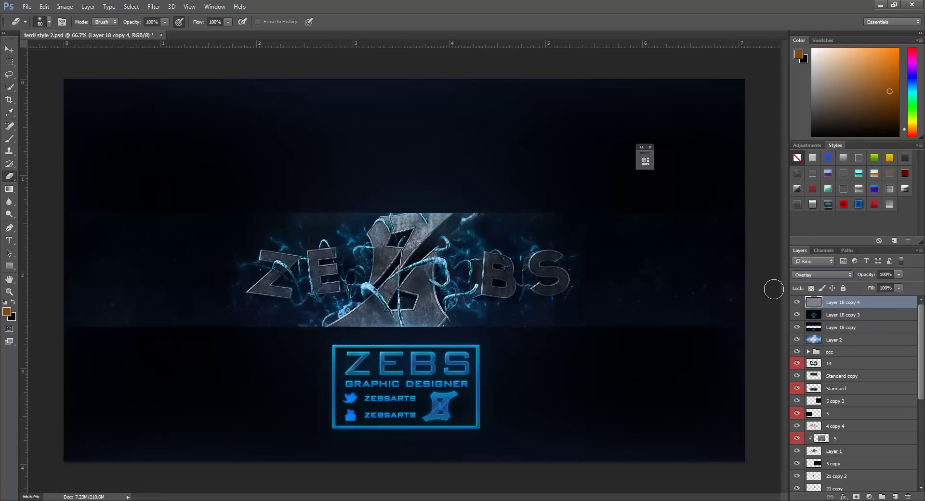
left_click(797, 301)
left_click(797, 302)
left_click(797, 302)
left_click(797, 301)
left_click(796, 302)
left_click(796, 301)
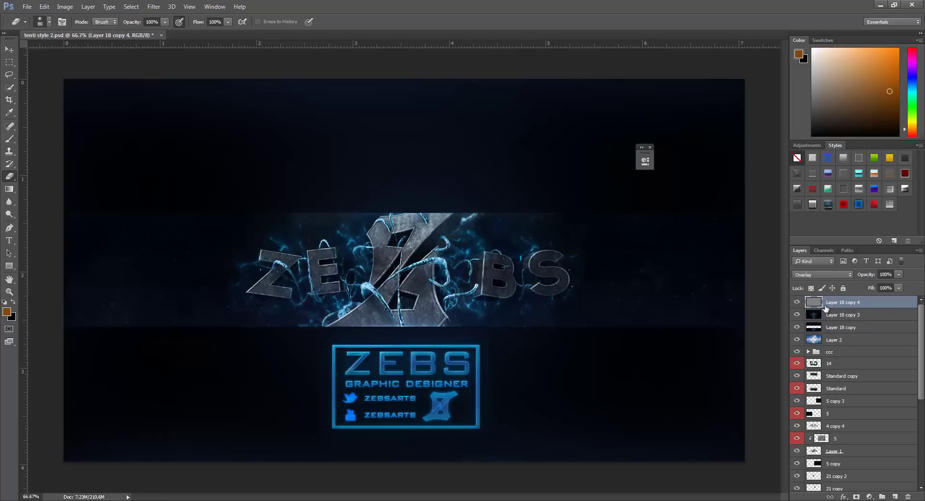
Merge the Overlay high-pass layer with the blurred Layer 18 copy 3.
left_click(870, 318, "shift")
right_click(870, 318)
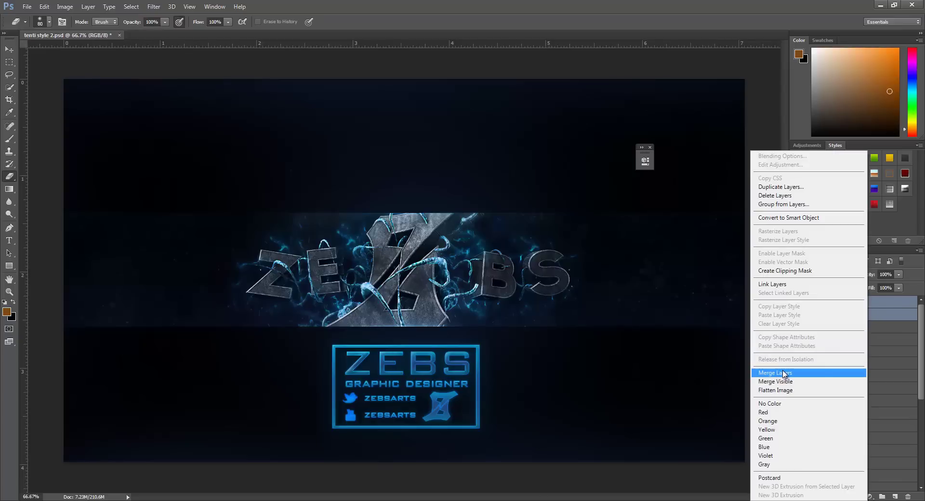
left_click(784, 372)
Duplicate the top banner as Layer 18 copy 5 and launch Magic Bullet PhotoLooks on it.
key("ctrl+j")
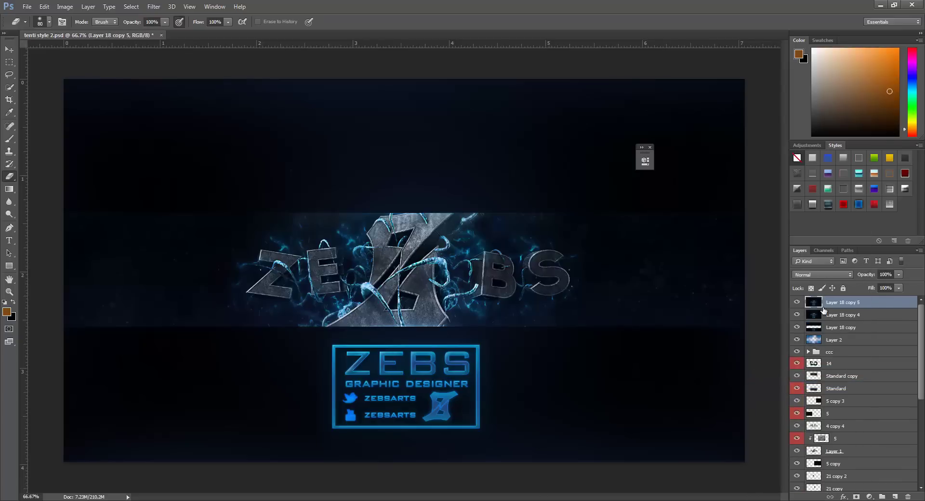
left_click(154, 7)
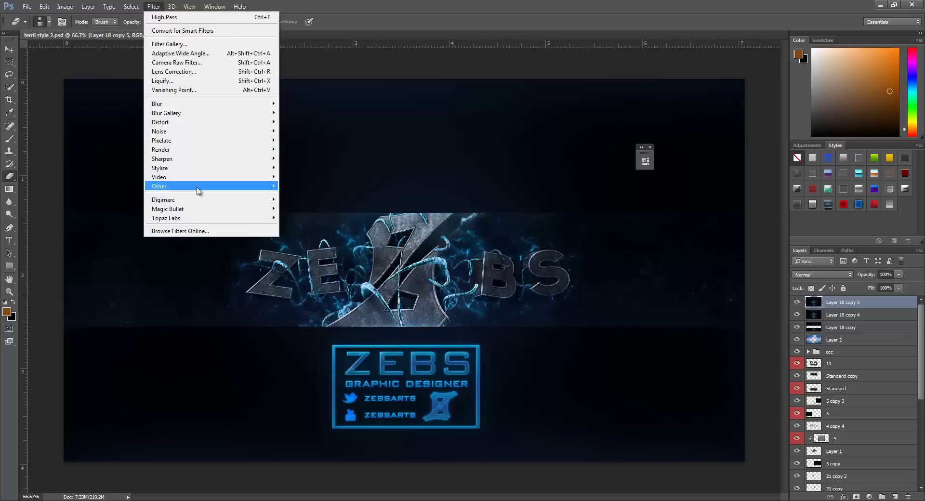
mouse_move(195, 187)
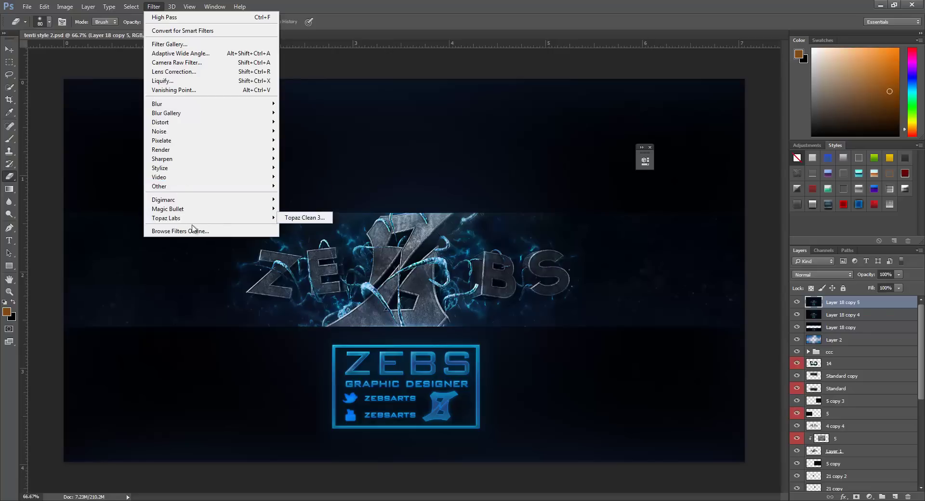
mouse_move(195, 211)
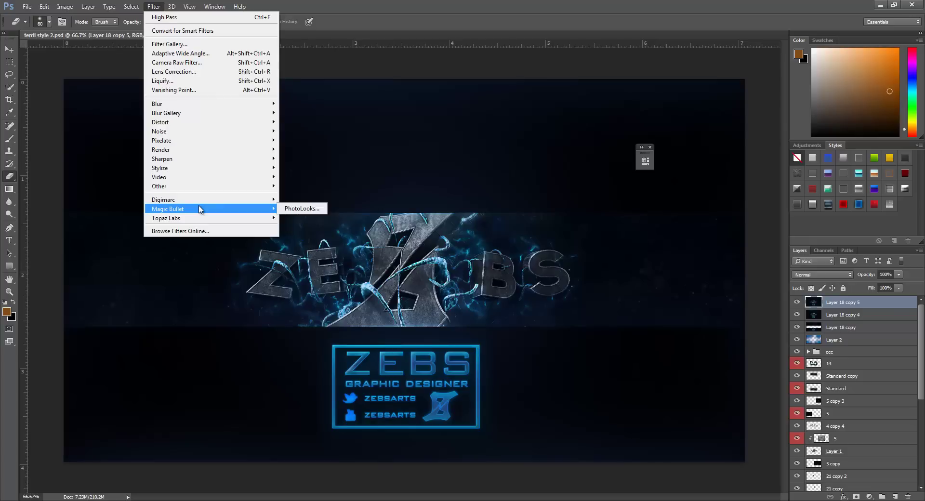
left_click(284, 210)
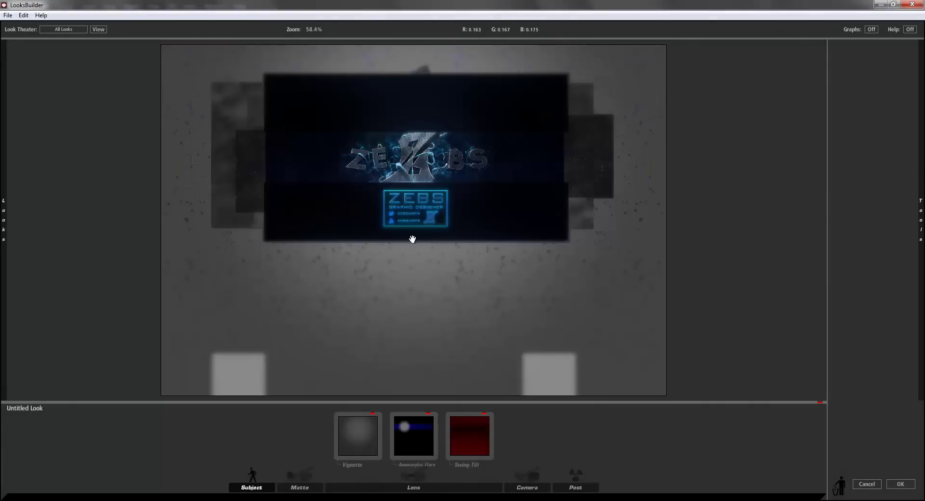
Remove the default lens effects, including Anamorphic Flare, from the look.
scroll(417, 79, "up", 5)
scroll(366, 305, "down", 1)
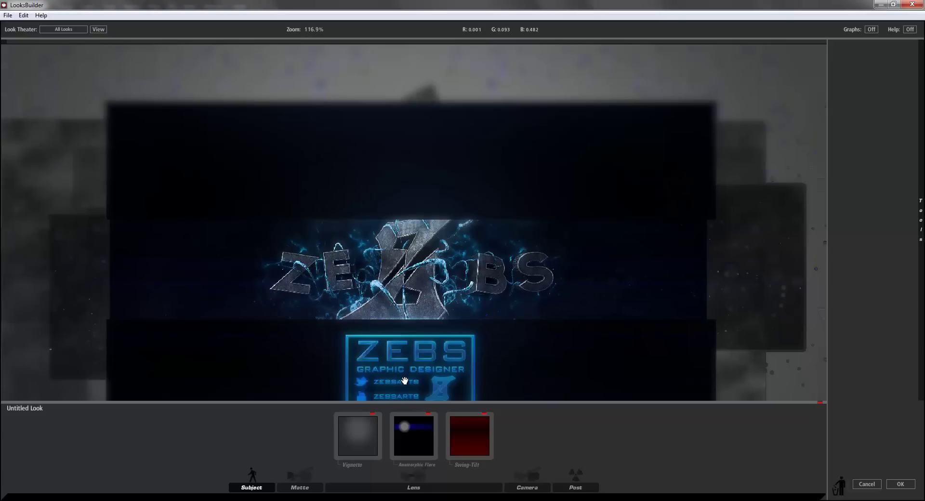
left_click(410, 422)
key("Delete")
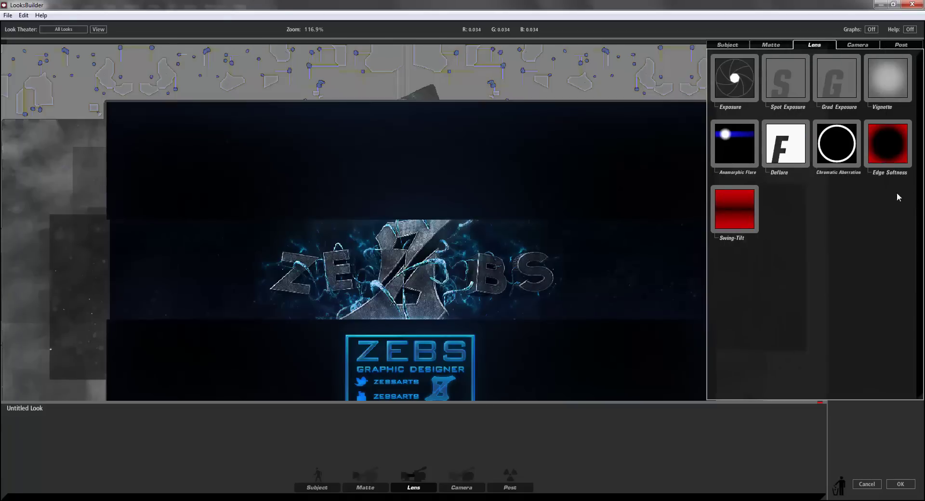
Add Edge Softness and tighten its sharp centre to spread 0.581.
left_click_drag(886, 139, 538, 227)
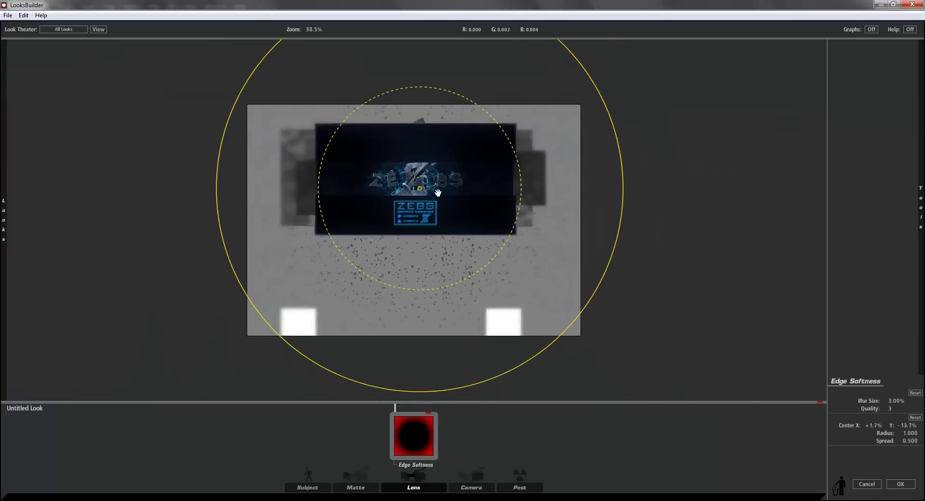
left_click_drag(516, 182, 482, 180)
scroll(456, 117, "up", 5)
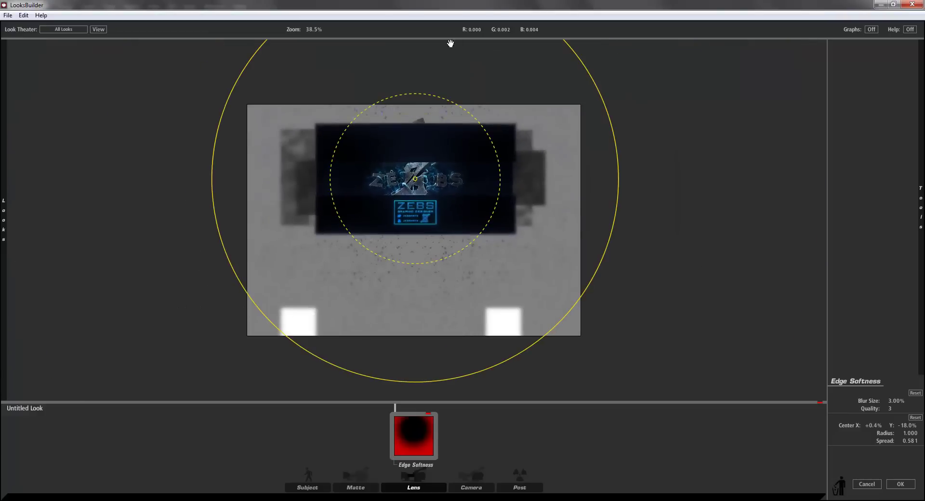
scroll(422, 78, "up", 2)
scroll(422, 78, "up", 3)
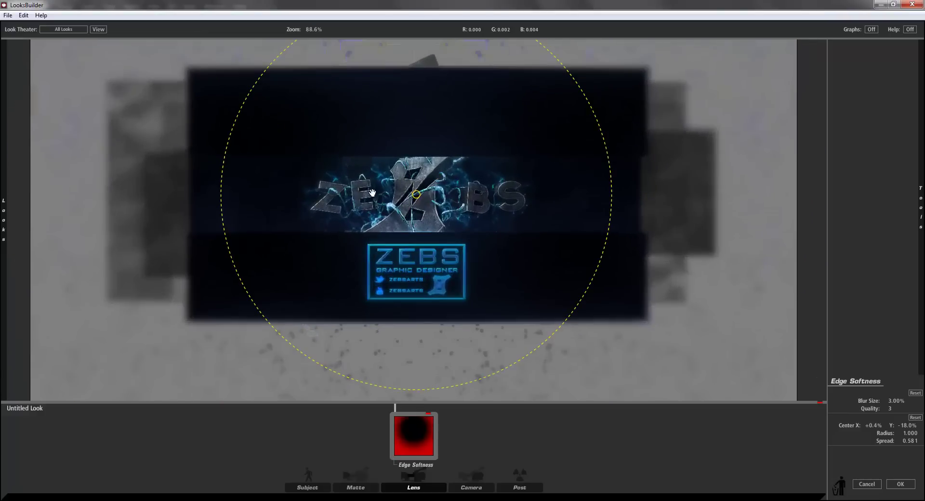
scroll(424, 164, "up", 3)
scroll(394, 214, "down", 2)
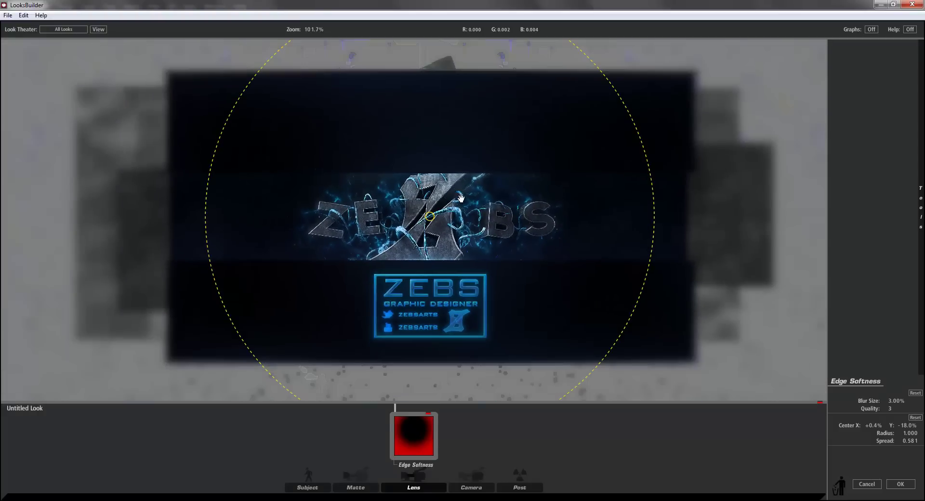
mouse_move(881, 247)
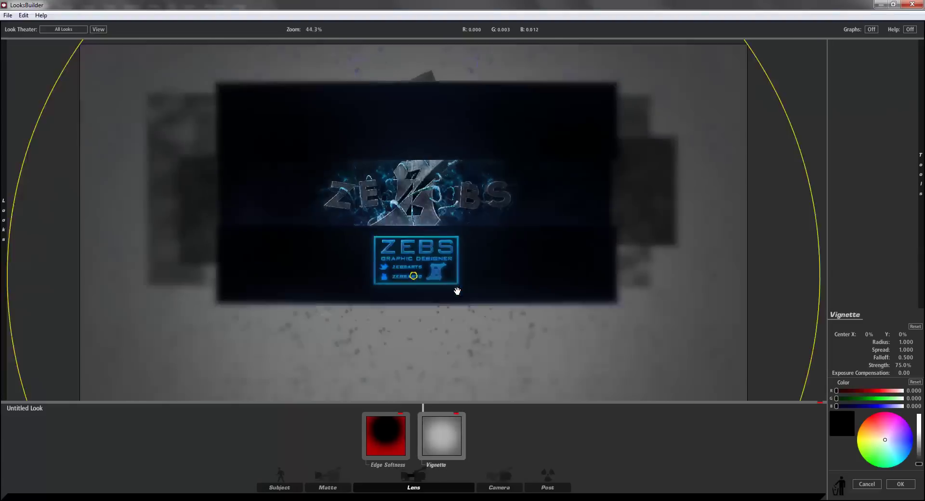
Shrink the Vignette to radius 0.870 and recentre it near X +0.4%, Y −18.3%.
left_click_drag(444, 161, 512, 209)
scroll(450, 184, "up", 3)
left_click_drag(451, 183, 447, 187)
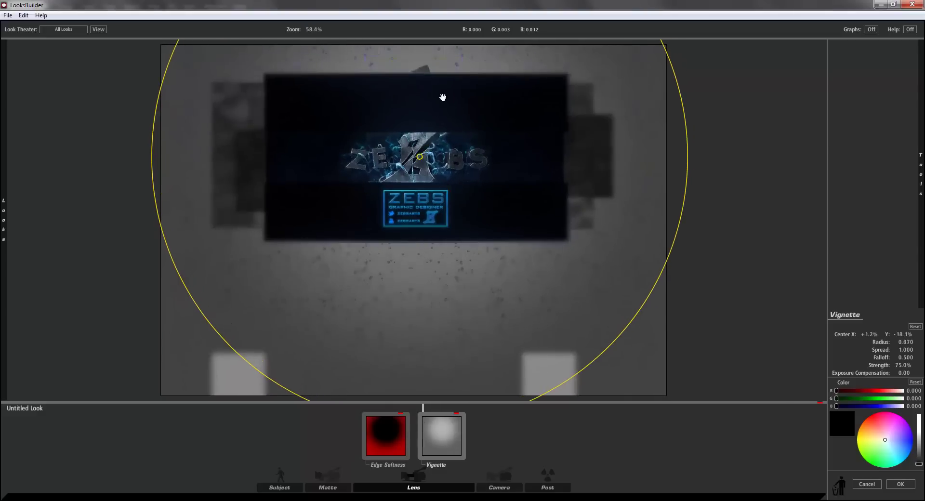
scroll(439, 98, "up", 4)
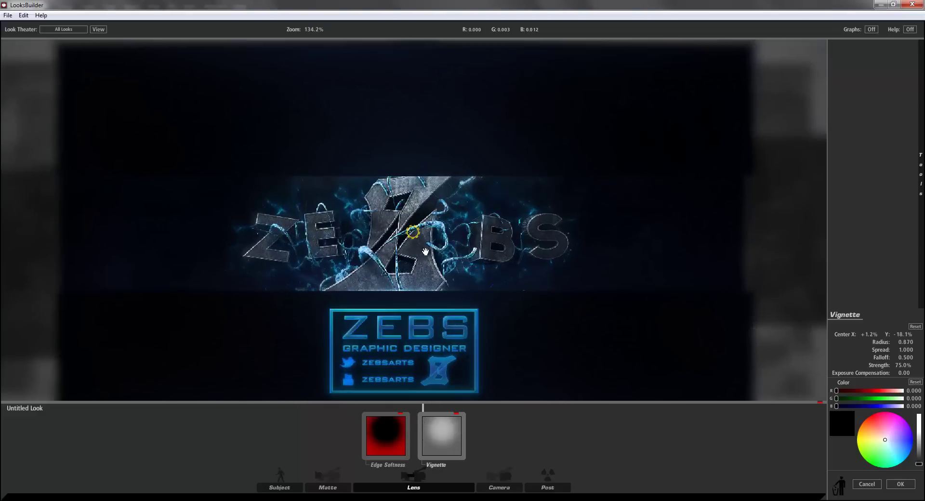
mouse_move(919, 218)
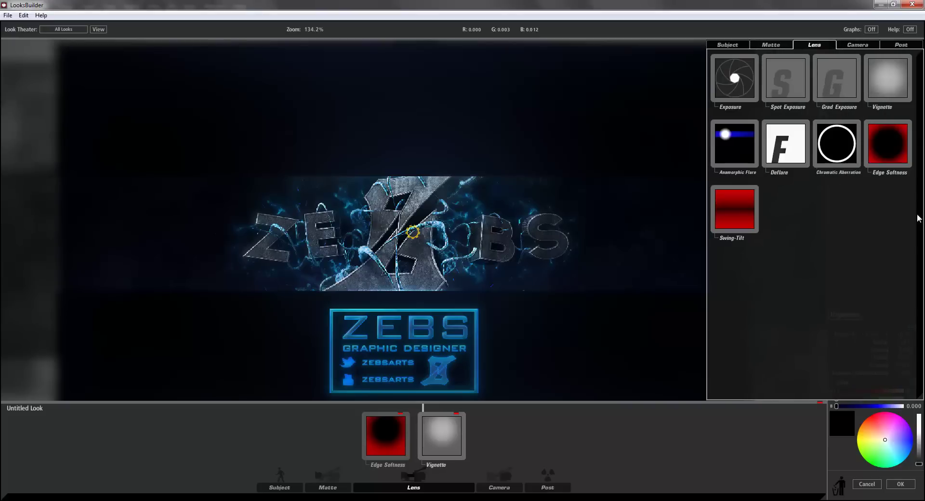
left_click_drag(426, 277, 417, 260)
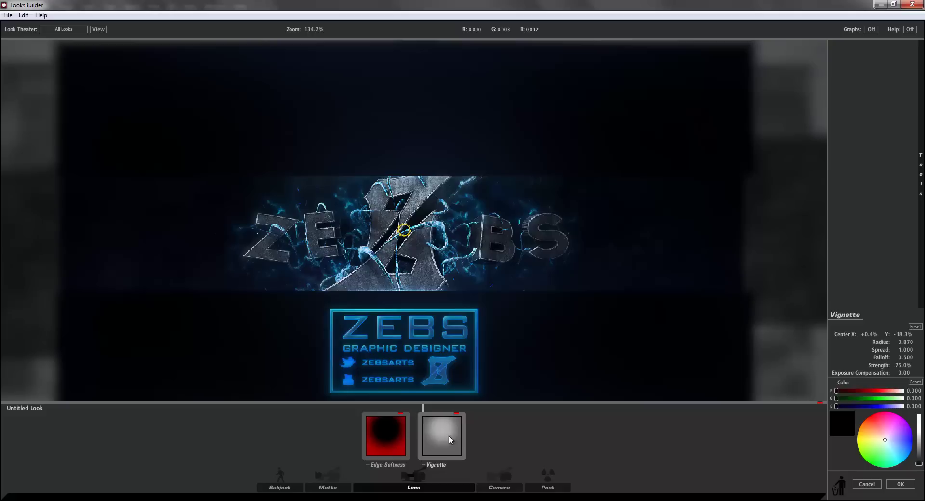
mouse_move(921, 174)
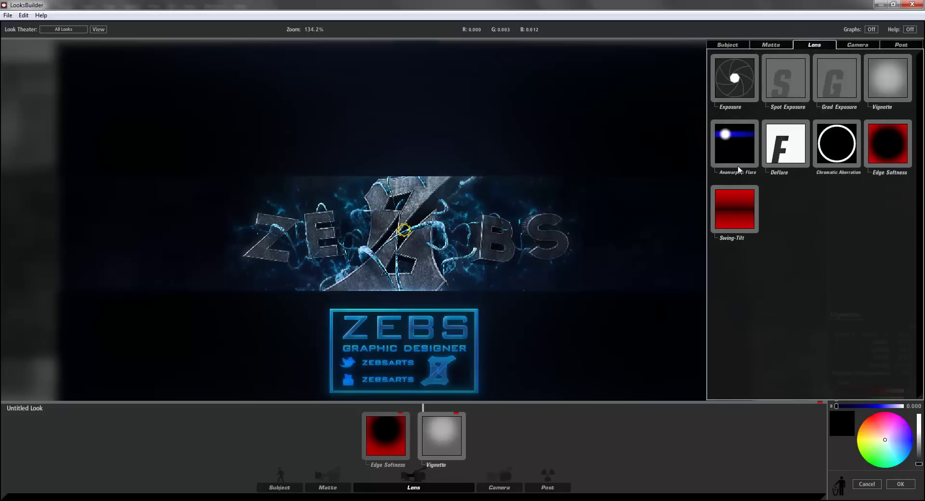
Add an Anamorphic Flare with lower threshold softness and threshold 1.170, then apply the look.
left_click_drag(737, 157, 424, 275)
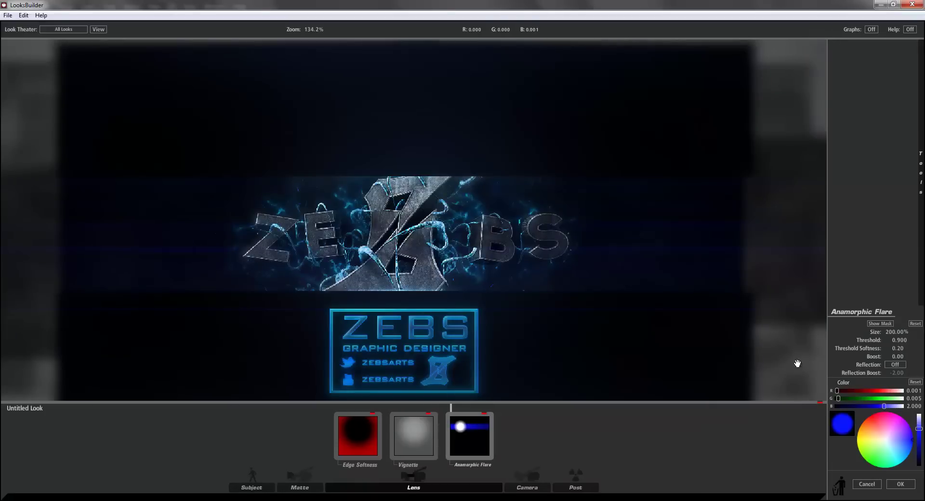
left_click_drag(898, 344, 887, 344)
left_click_drag(894, 348, 924, 340)
left_click_drag(873, 344, 901, 341)
mouse_move(921, 173)
left_click(901, 484)
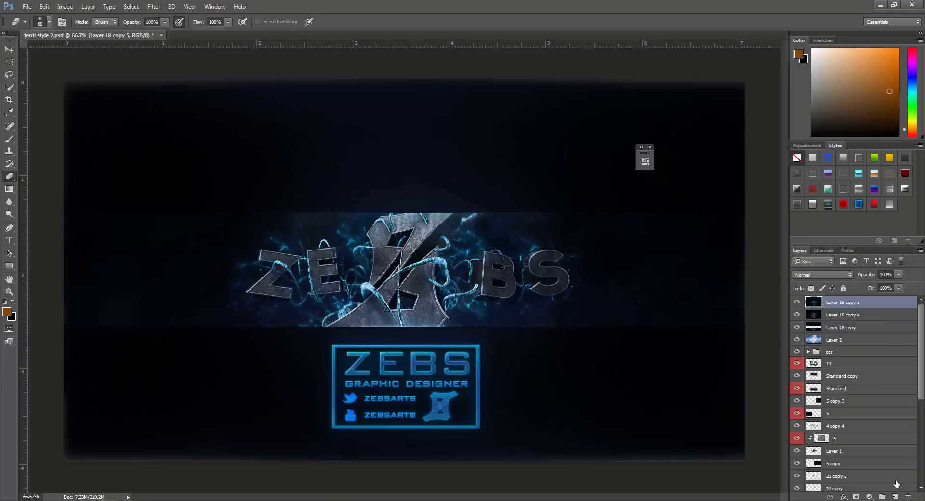
Compare the banner with and without the look, leaving Layer 18 copy 5 hidden.
left_click(797, 302)
left_click(797, 302)
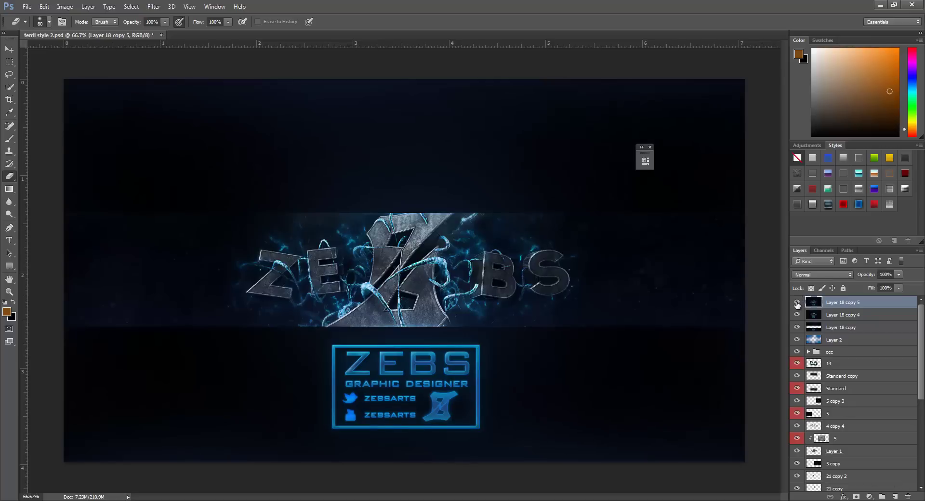
left_click(797, 302)
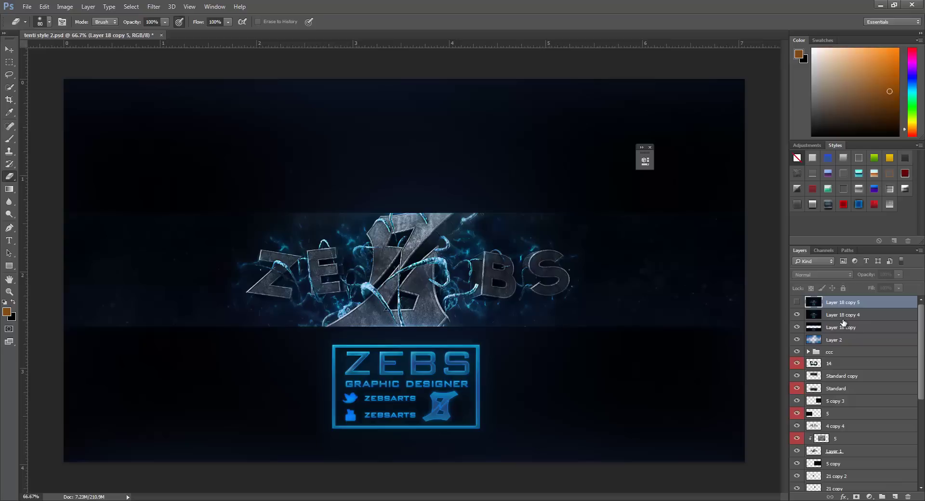
Add a new layer, set a 700 px black brush, and lower the layer opacity to about 30%.
left_click(895, 496, "ctrl")
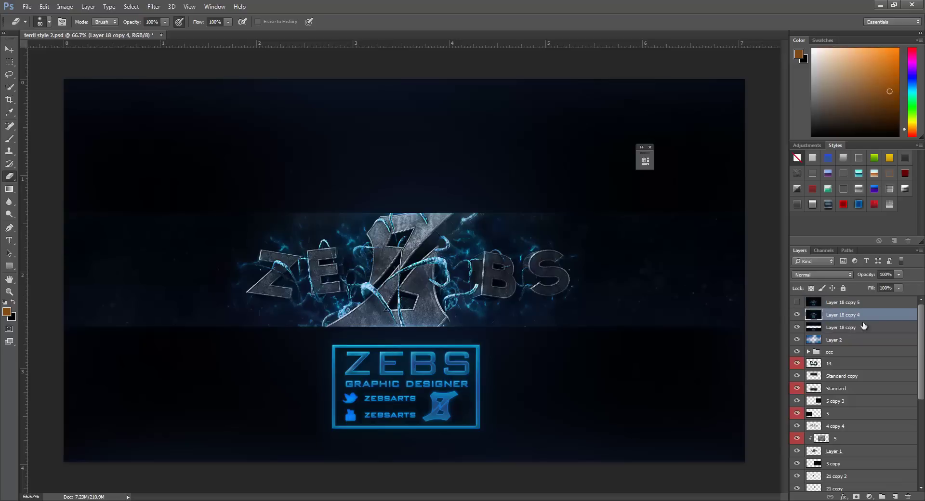
left_click(9, 139)
left_click(13, 303)
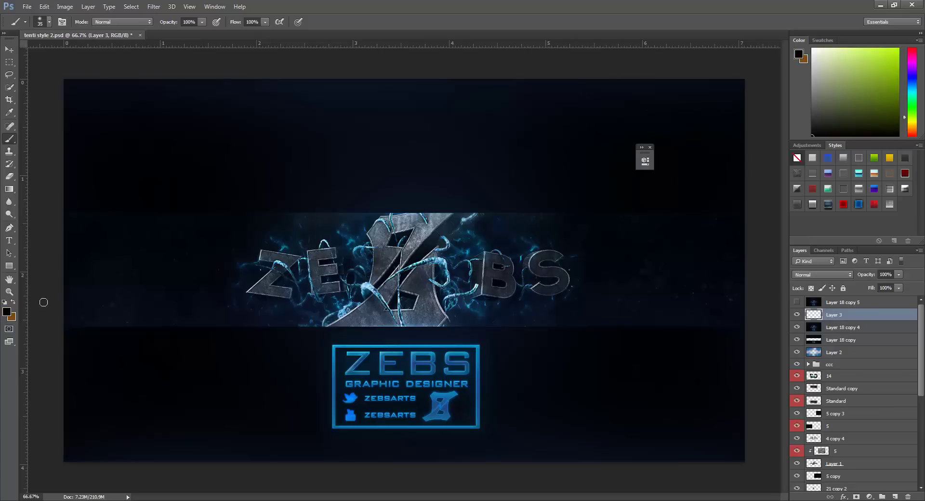
key("bracketright")
key("bracketright")
key("bracketright")
key("bracketright")
key("bracketright")
key("bracketright")
key("bracketright")
key("bracketright")
key("bracketright")
key("bracketright")
key("bracketright")
key("bracketright")
key("bracketright")
key("bracketright")
key("bracketright")
key("bracketright")
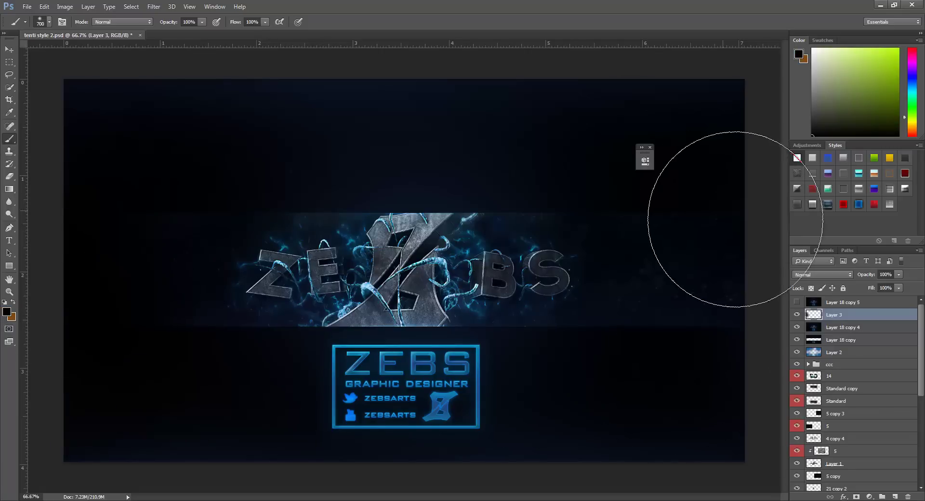
left_click_drag(895, 274, 869, 288)
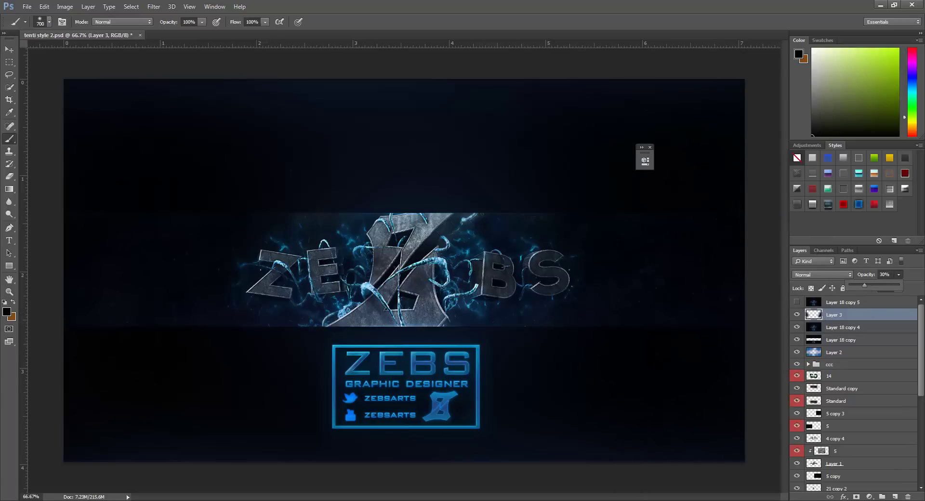
Merge Layer 18 copy 4 into Layer 3 and duplicate the result as Layer 3 copy.
left_click(833, 328, "shift")
right_click(833, 331)
left_click(752, 376)
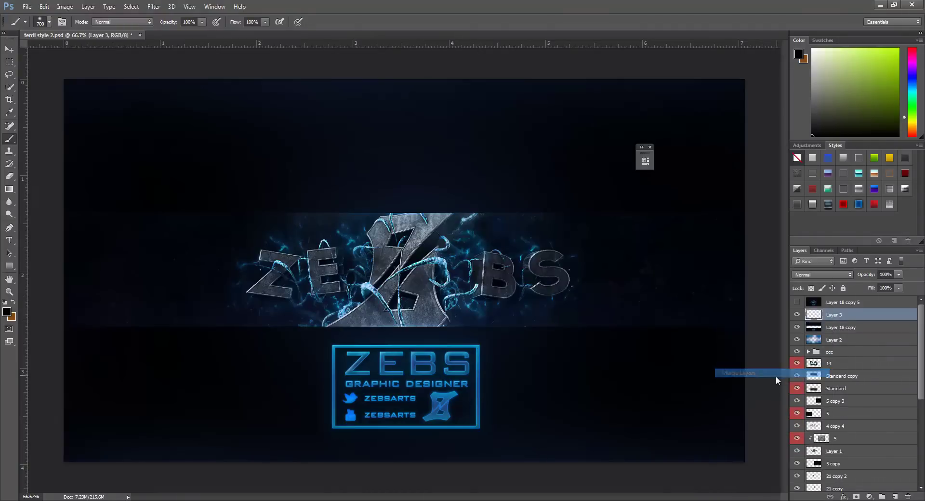
key("ctrl+j")
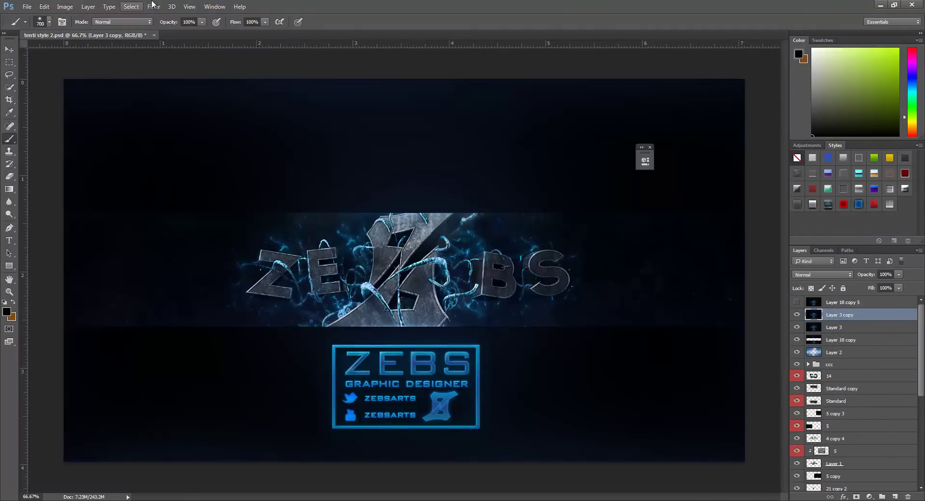
Apply a Gaussian Blur to Layer 3 copy.
left_click(153, 6)
mouse_move(207, 104)
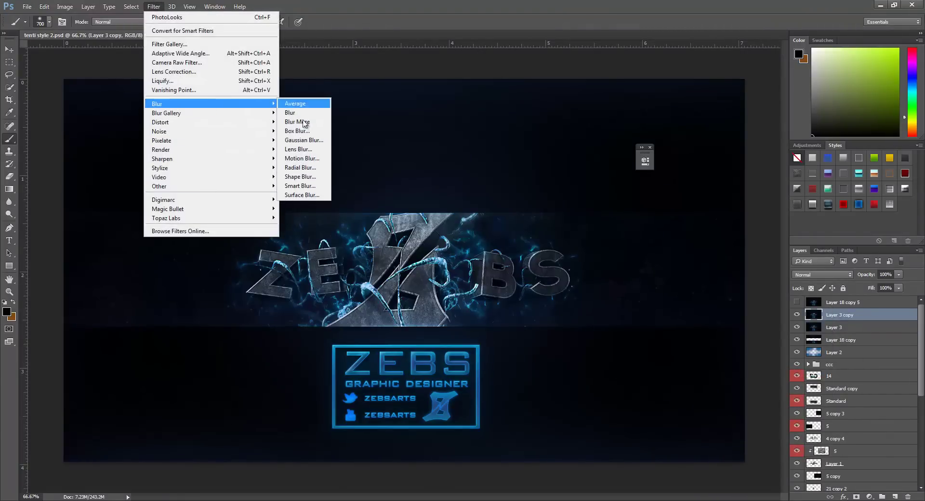
left_click(303, 140)
left_click(504, 78)
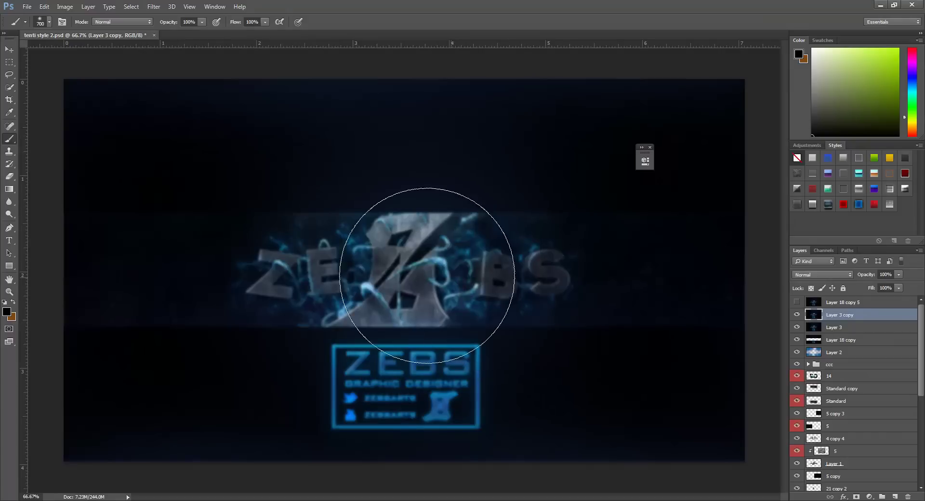
mouse_move(427, 276)
left_mouse_down()
mouse_move(373, 267)
mouse_move(402, 261)
mouse_move(382, 268)
left_mouse_up()
key("ctrl+z")
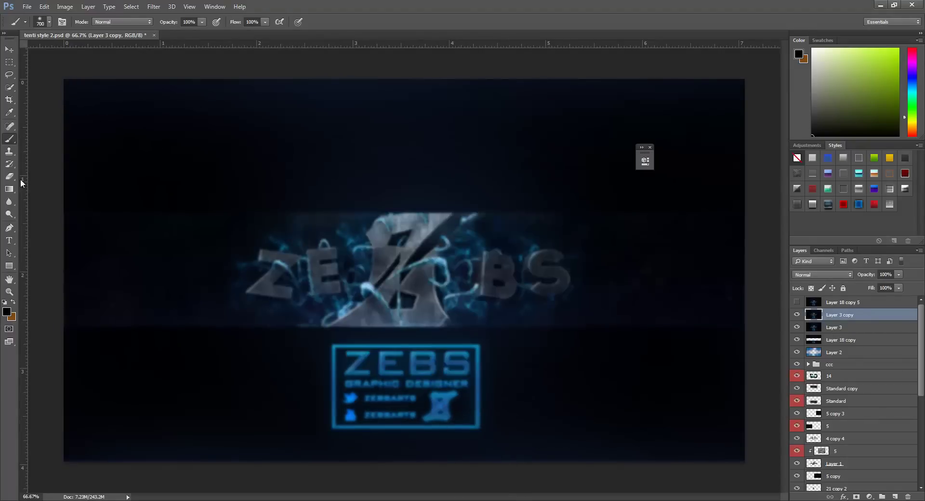
Erase the blur over the ZEBS lettering with a 600 px eraser.
left_click(9, 177)
mouse_move(506, 256)
left_mouse_down()
mouse_move(521, 296)
mouse_move(514, 241)
left_mouse_up()
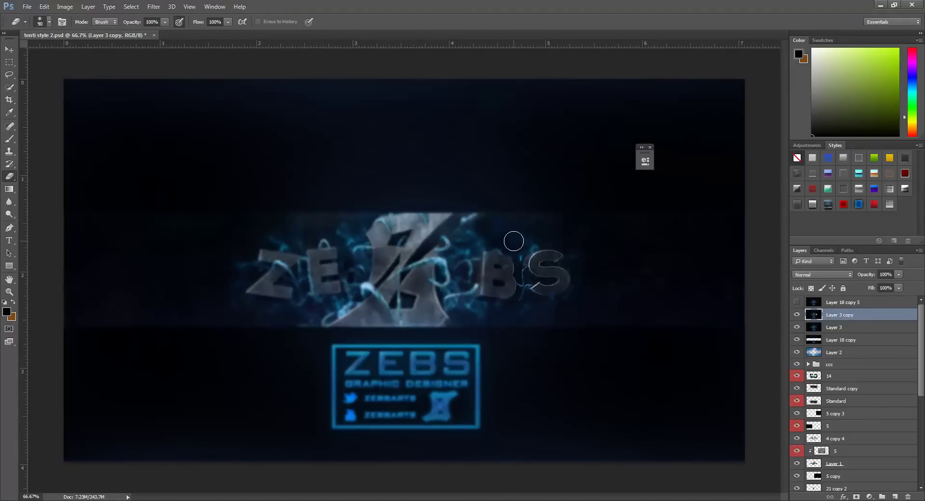
key("bracketright")
key("bracketright")
key("bracketright")
key("bracketright")
key("bracketright")
key("bracketright")
key("bracketright")
key("bracketright")
key("bracketright")
key("bracketright")
mouse_move(515, 273)
left_mouse_down()
mouse_move(318, 274)
mouse_move(431, 285)
mouse_move(496, 269)
left_mouse_up()
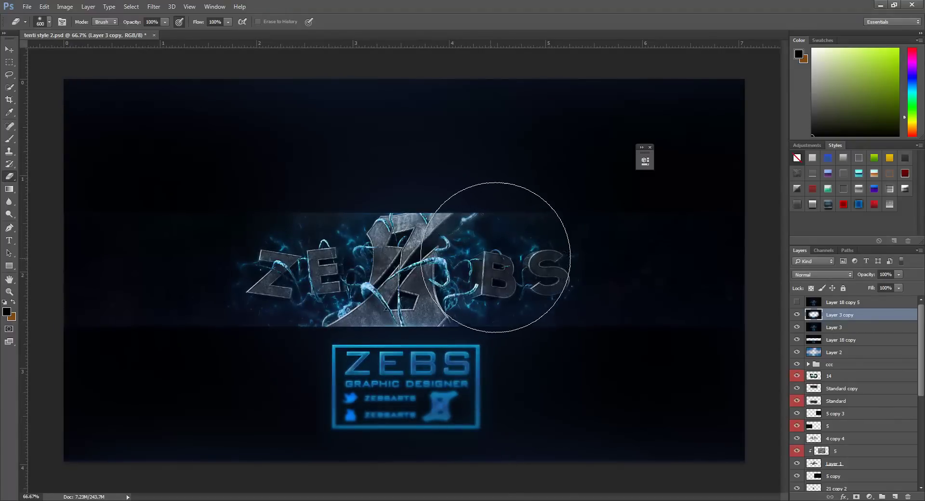
Set the blurred copy to 60% opacity, then merge it into Layer 3.
left_click(886, 274)
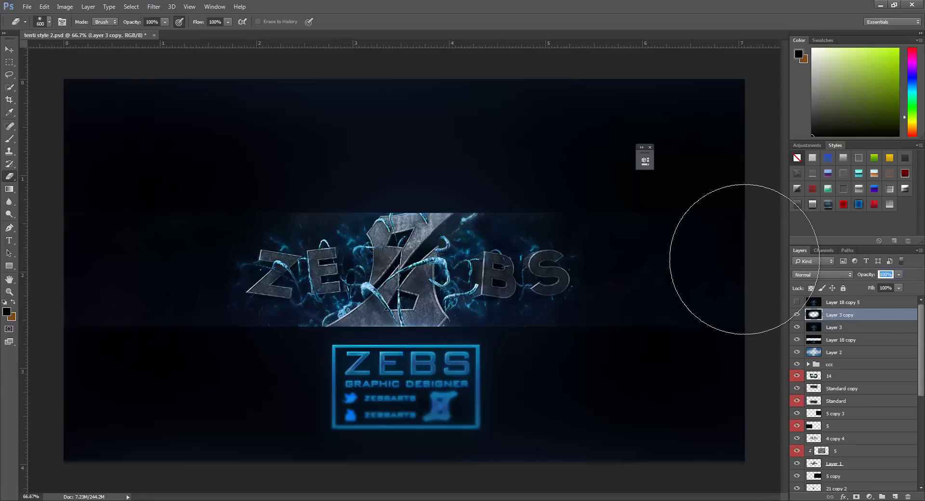
type("6")
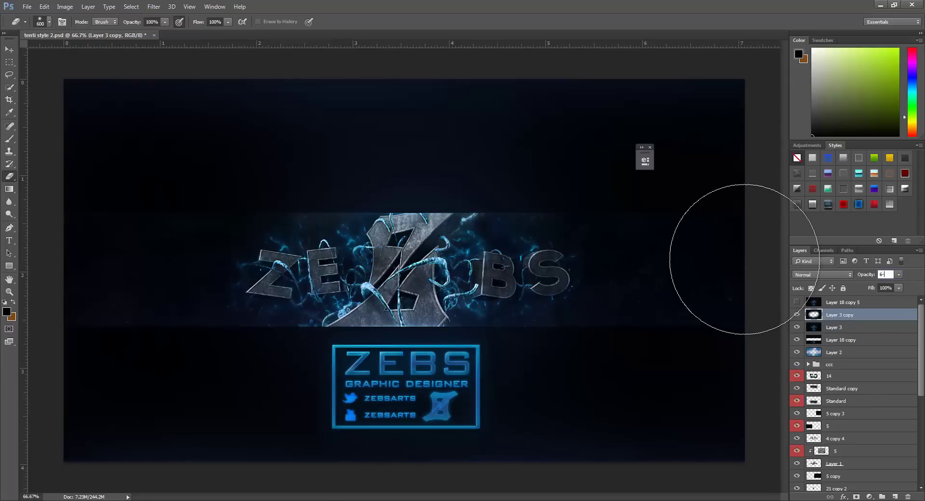
type("0")
key("Return")
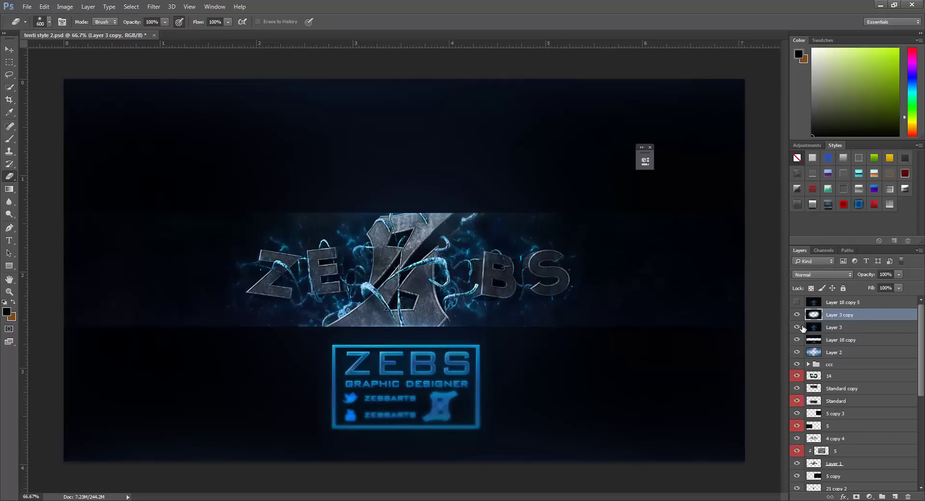
key("ctrl+alt+z")
key("ctrl+alt+z")
key("ctrl+alt+z")
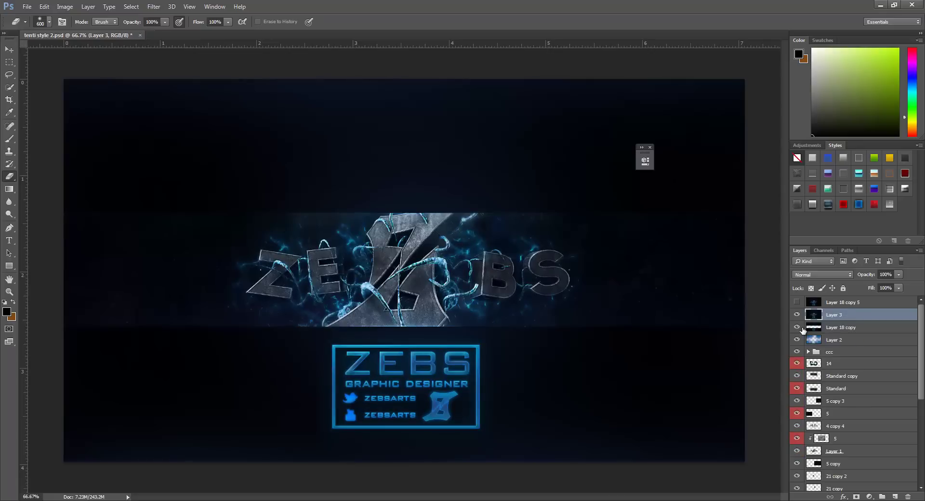
Show the Layer 18 copy 5 vignette, merge Layer 3 into it, and duplicate it as a new layer.
left_click(797, 303)
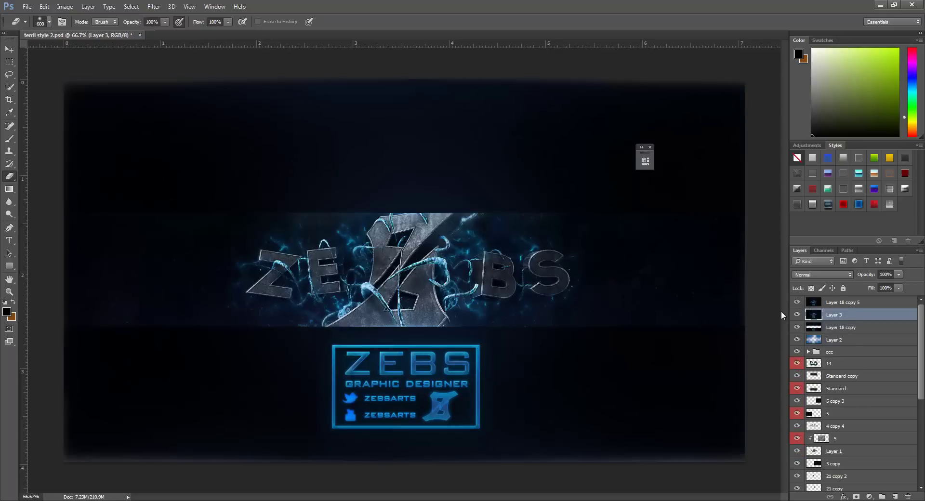
left_click_drag(832, 307, 833, 316)
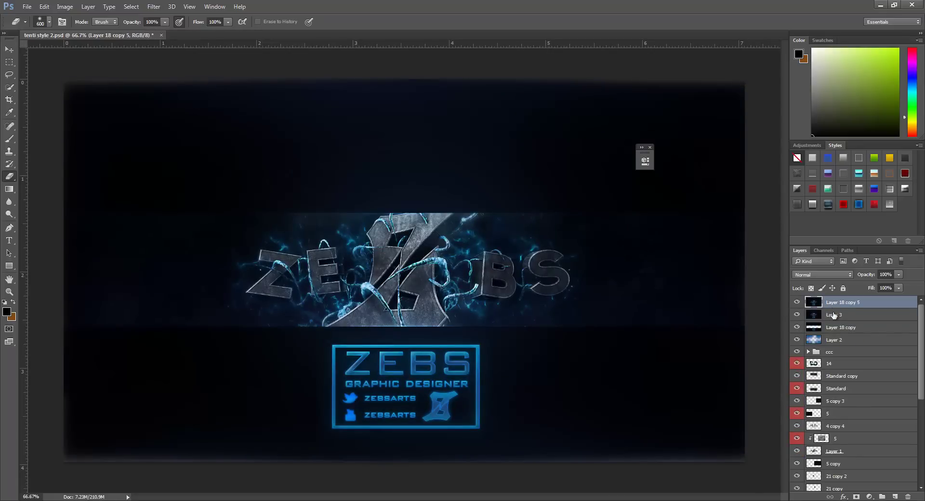
left_click(834, 315, "shift")
right_click(834, 316)
left_click(741, 373)
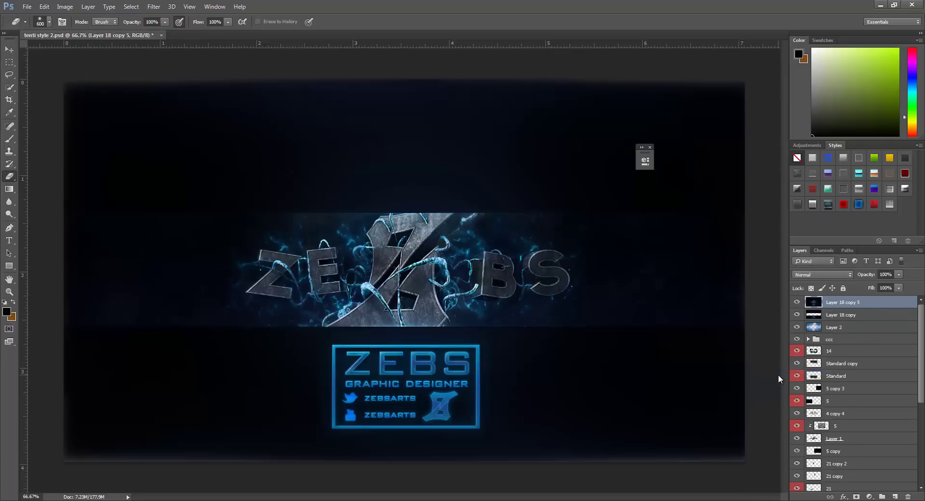
key("ctrl+j")
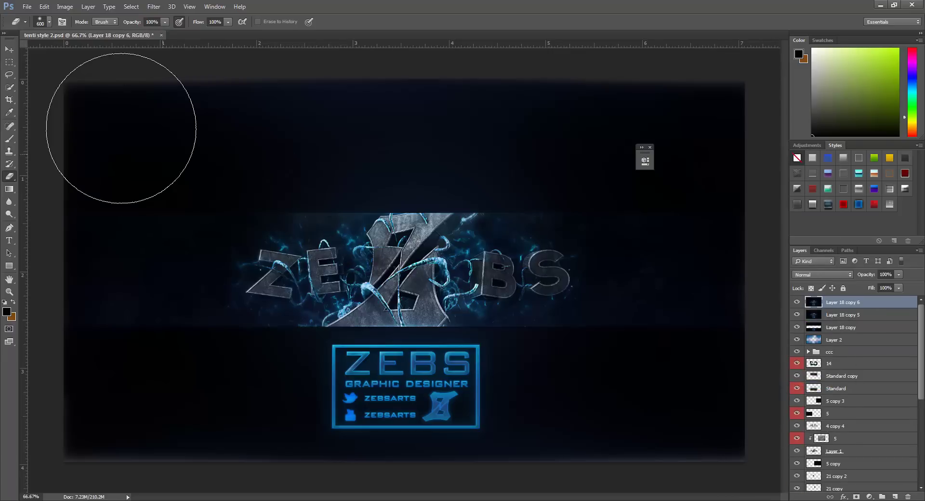
Uncheck the B channel in Layer 18 copy 6's blending options.
left_click(10, 62)
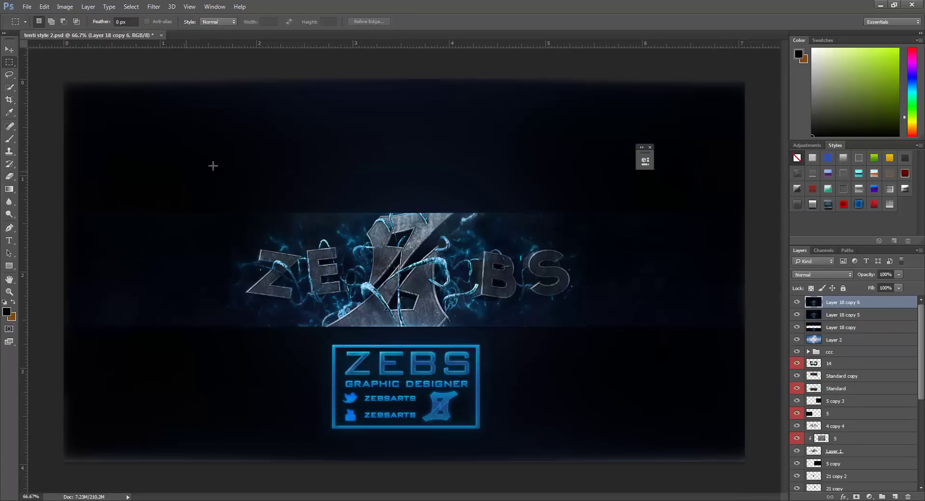
double_click(814, 303)
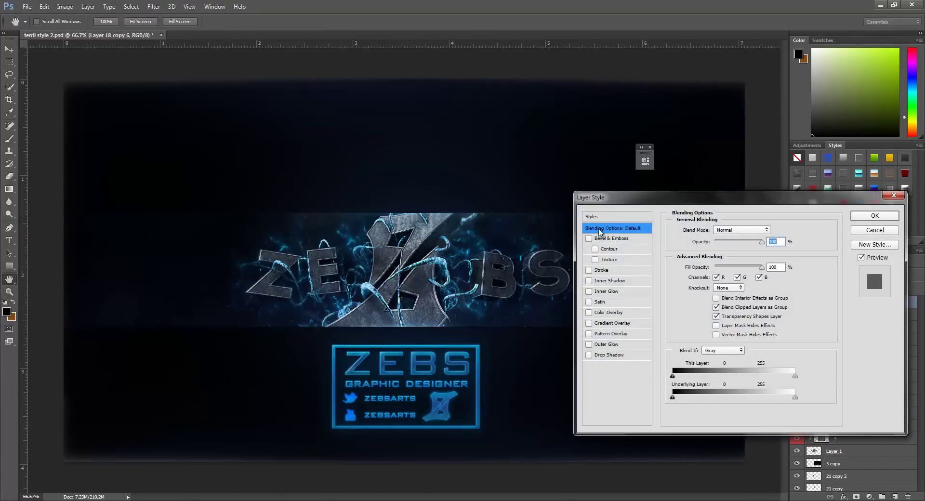
left_click(759, 278)
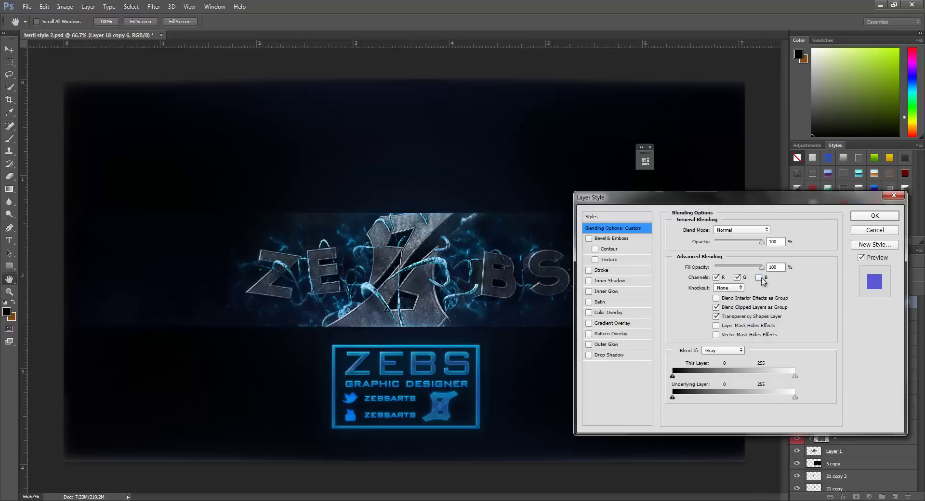
left_click_drag(749, 198, 491, 241)
key("Return")
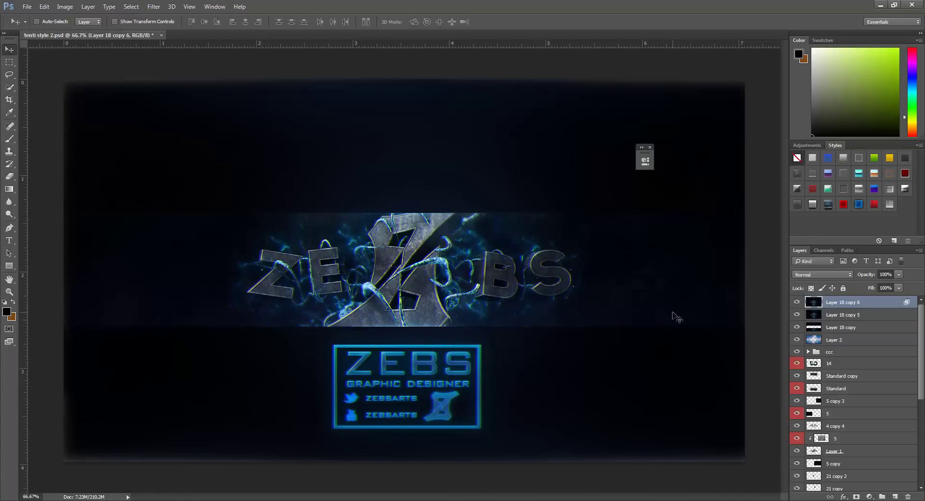
Merge Layer 18 copy 5 and copy 6 into one layer.
left_click(850, 315, "ctrl")
right_click(849, 315)
left_click(771, 373)
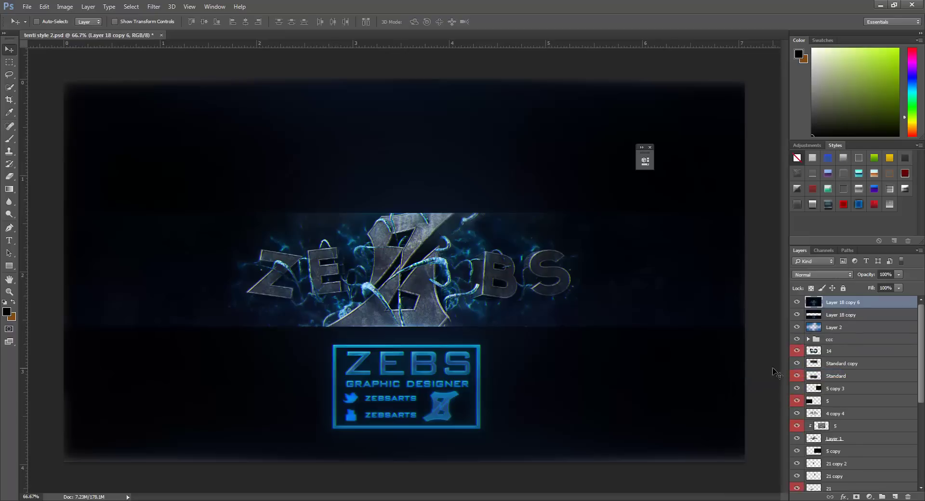
Draw seven thin rectangular marquee strips across the Z and E letters, then deselect them.
left_click(9, 62)
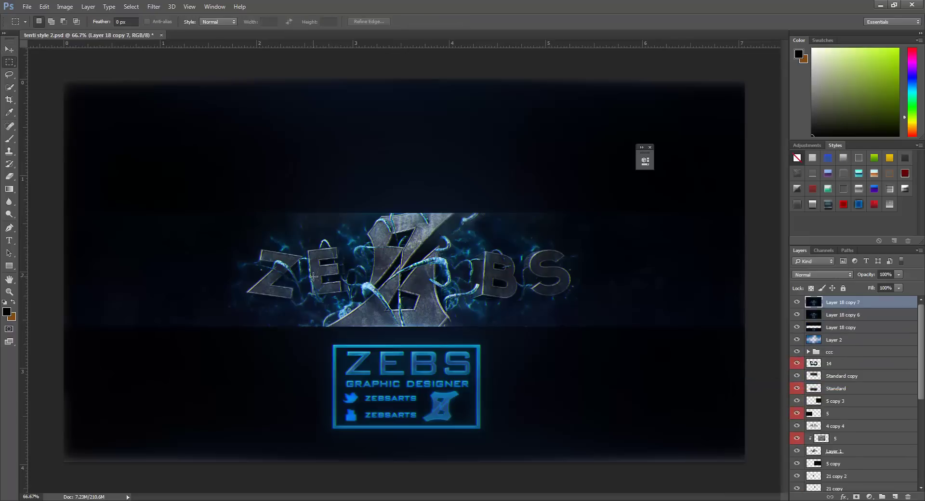
left_click_drag(305, 254, 379, 260)
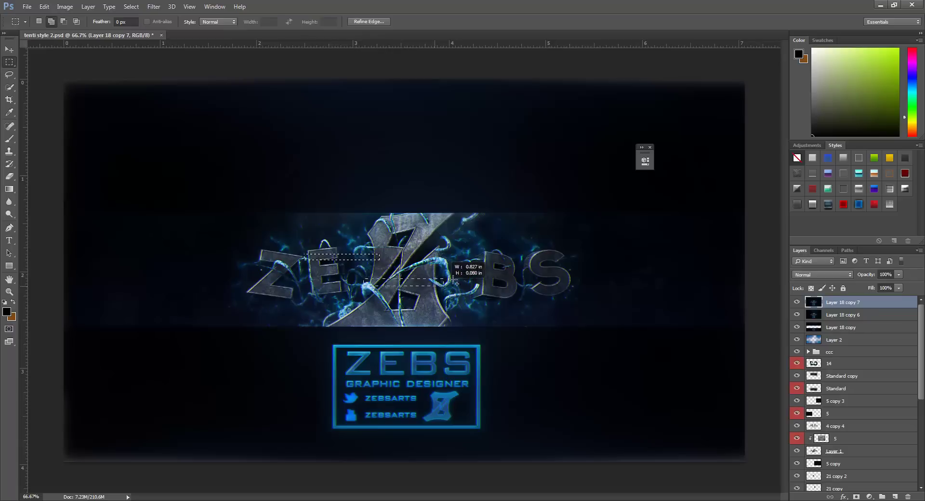
left_click_drag(453, 287, 364, 279)
mouse_move(389, 227)
left_mouse_down()
mouse_move(483, 233)
mouse_move(531, 263)
mouse_move(593, 264)
left_mouse_up()
left_click_drag(257, 280, 348, 283)
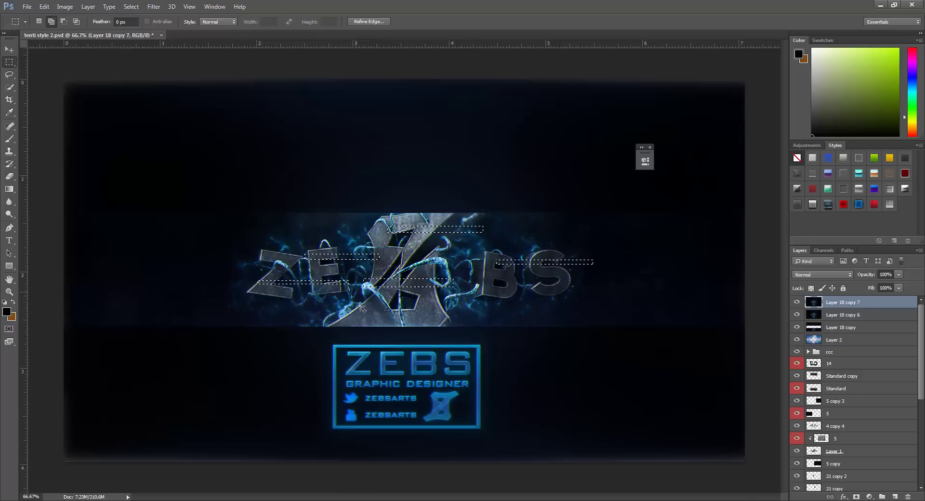
left_click_drag(362, 316, 485, 318)
left_click_drag(508, 312, 530, 311)
left_click_drag(281, 308, 350, 318)
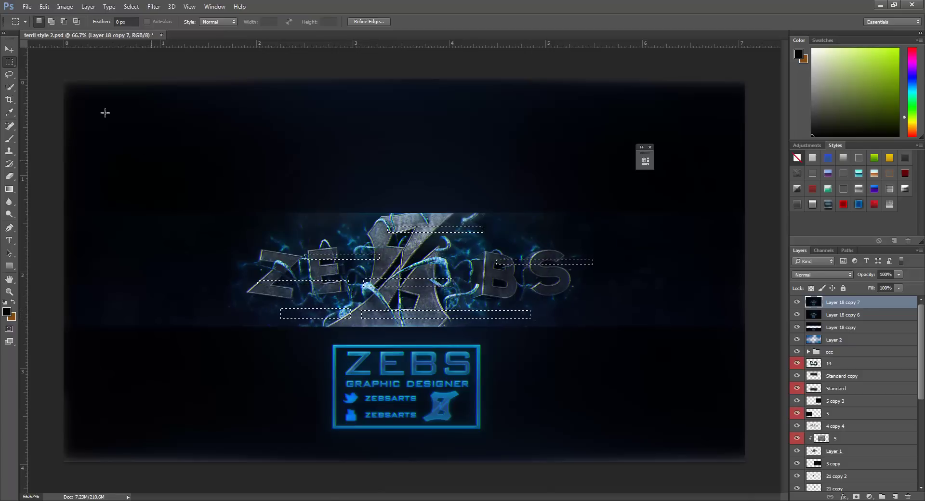
left_click(9, 50)
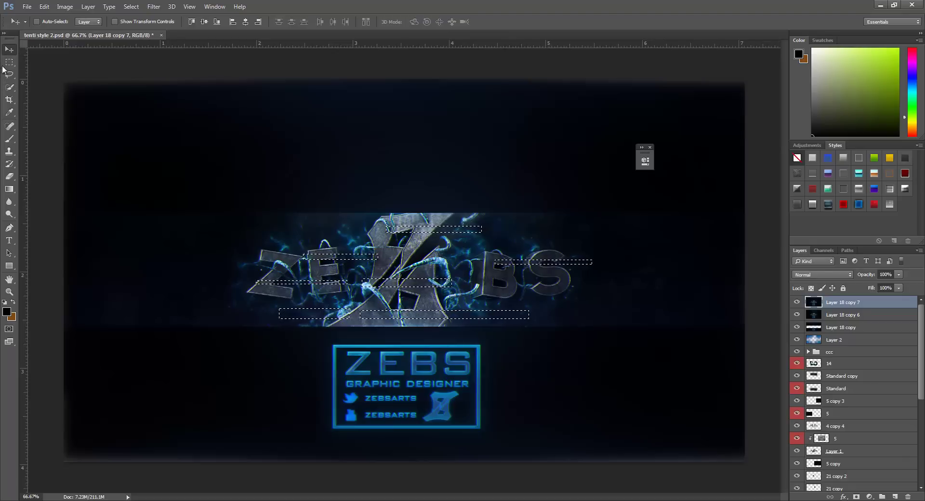
left_click(9, 62)
right_click(415, 247)
left_click(434, 253)
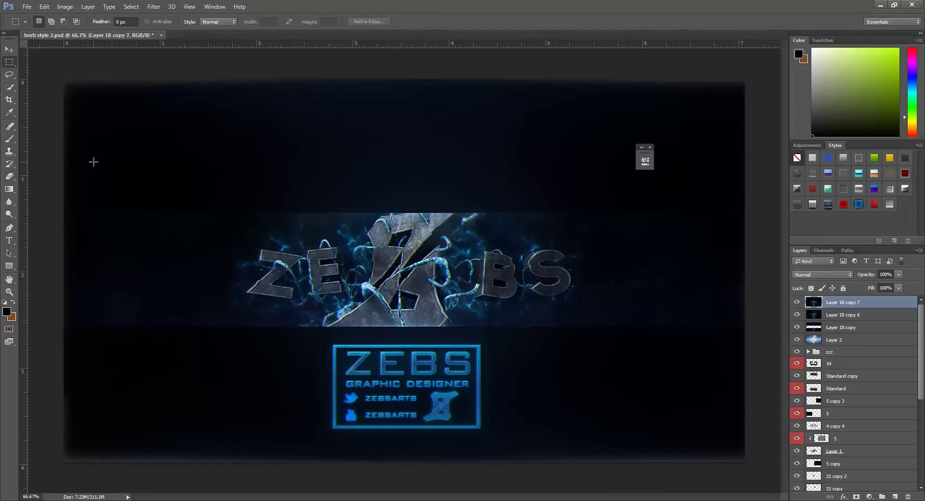
Merge Layer 18 copy 6 into Layer 18 copy 7.
left_click(856, 313, "shift")
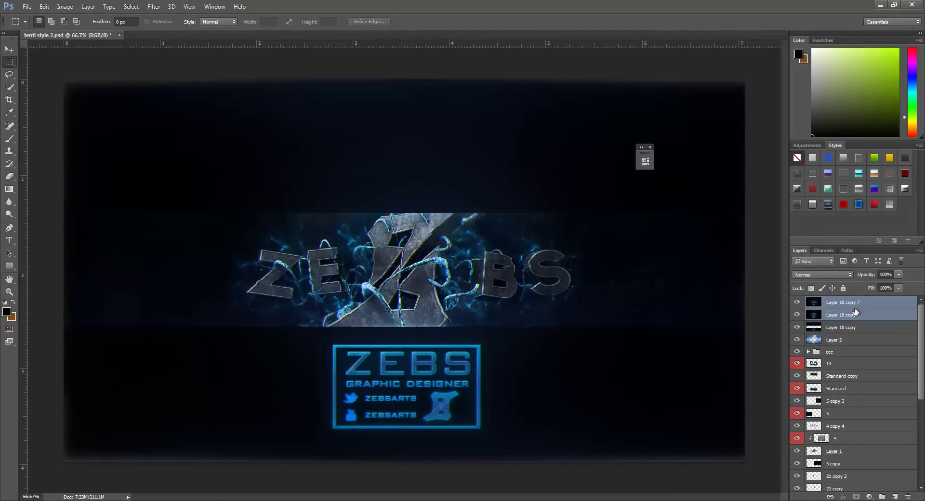
right_click(857, 314)
left_click(794, 373)
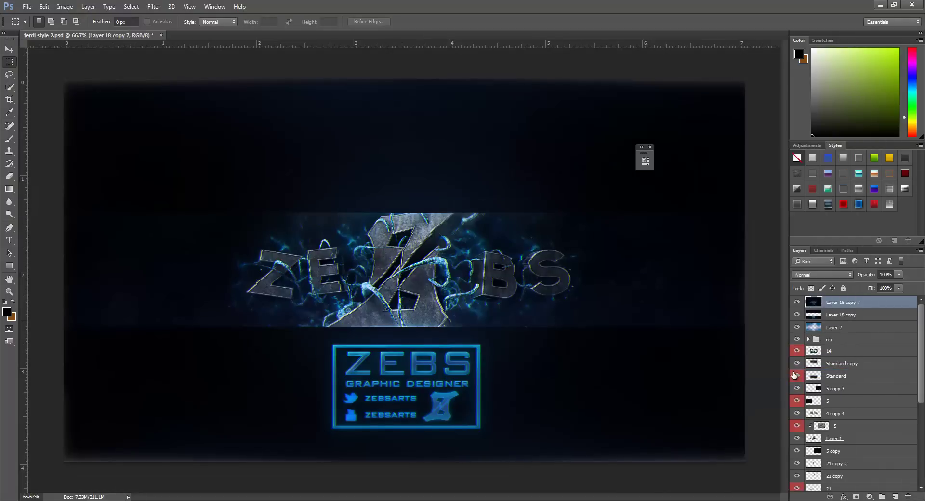
key("t")
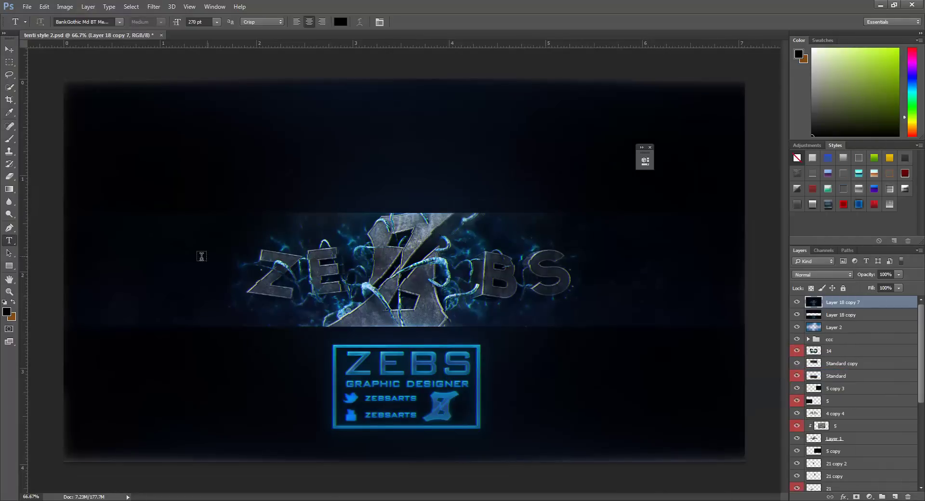
left_click(137, 281)
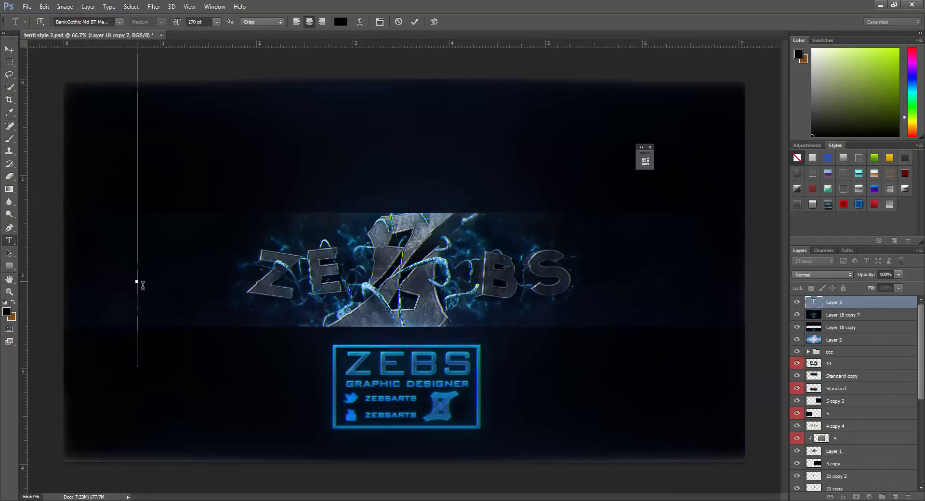
left_click(399, 22)
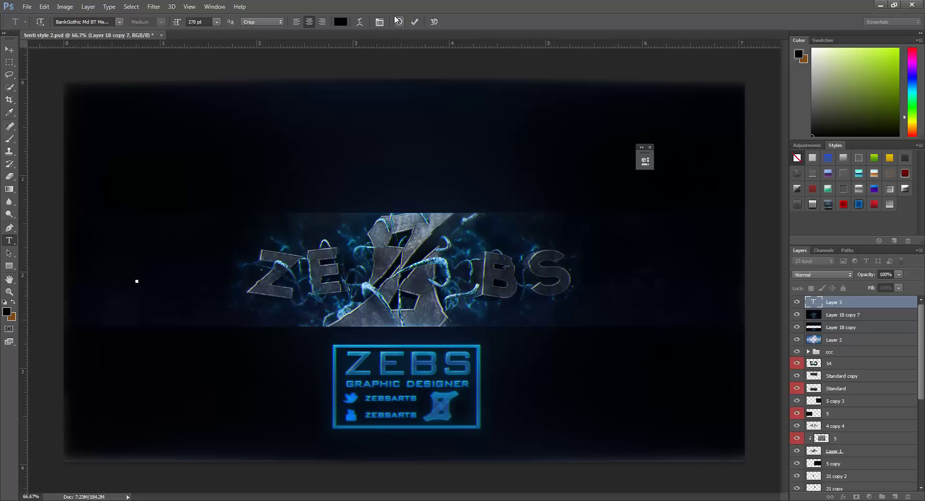
left_click(9, 49)
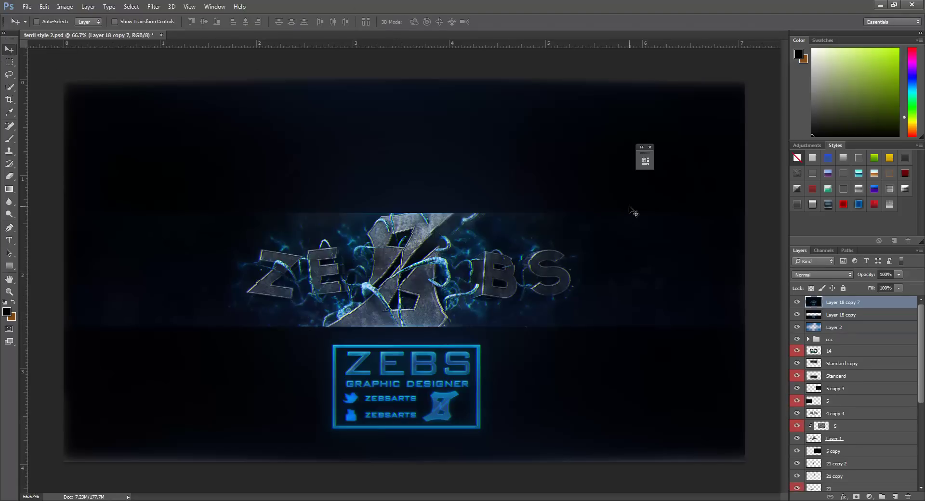